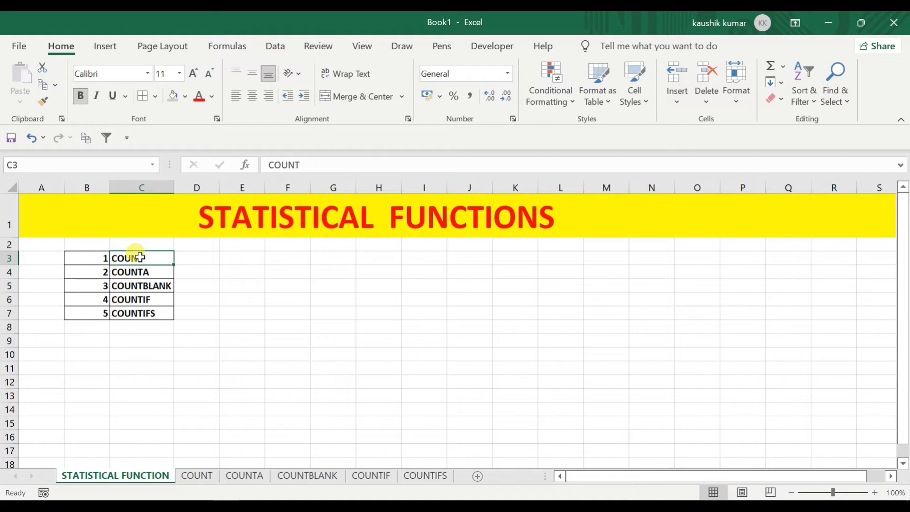
Open the COUNT sheet and look over the sample entries under VALUES in column B.
left_click(197, 475)
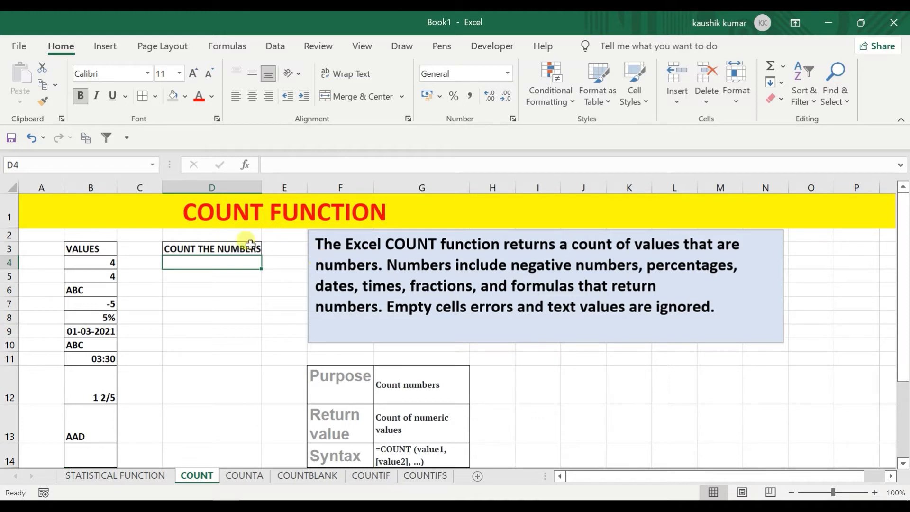
left_click(88, 262)
left_click_drag(99, 288, 101, 397)
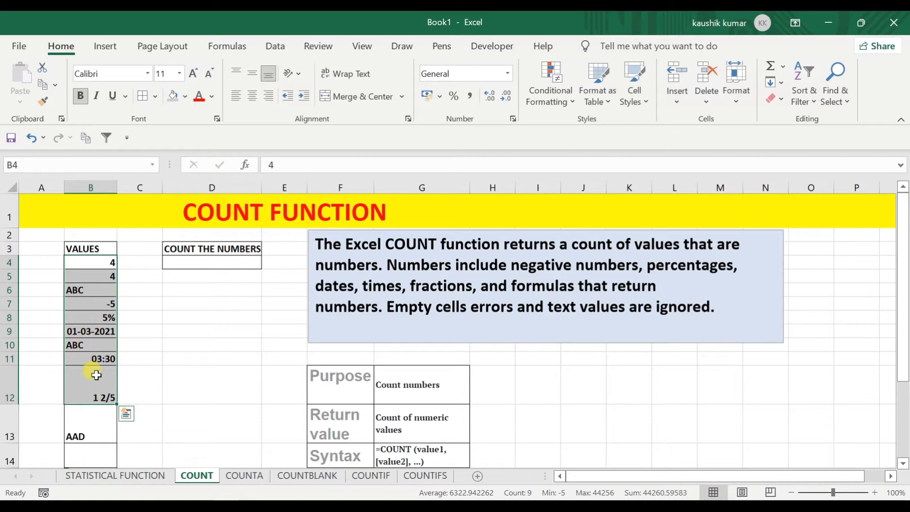
left_click(93, 455)
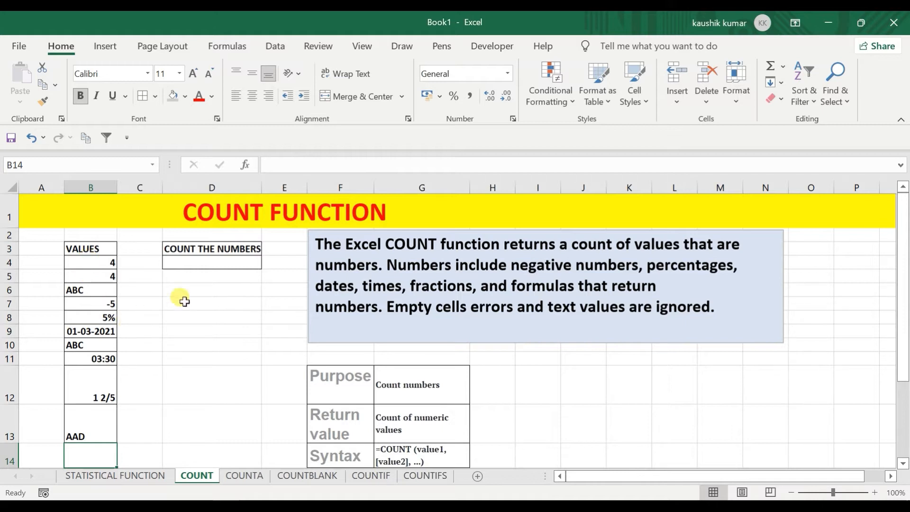
left_click_drag(97, 264, 116, 406)
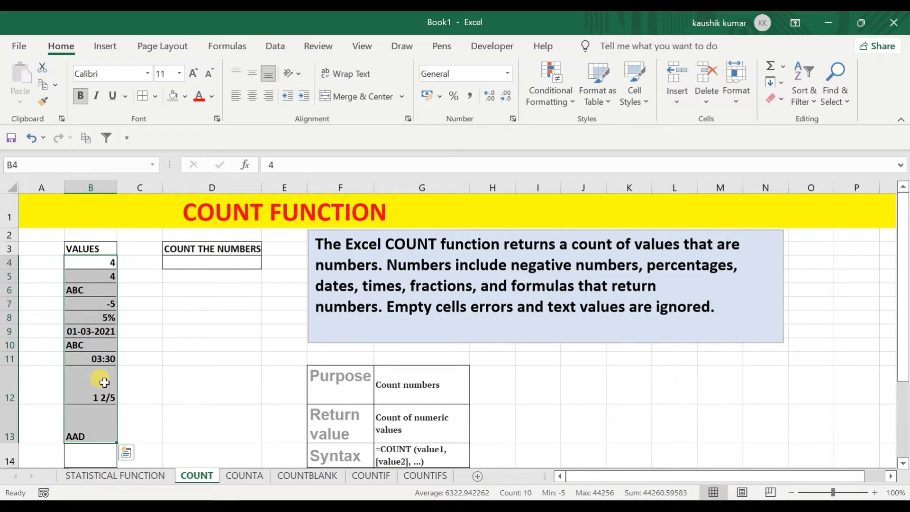
Review the COUNT function's purpose, return value and syntax in the reference table at F12:G14.
left_click(410, 380)
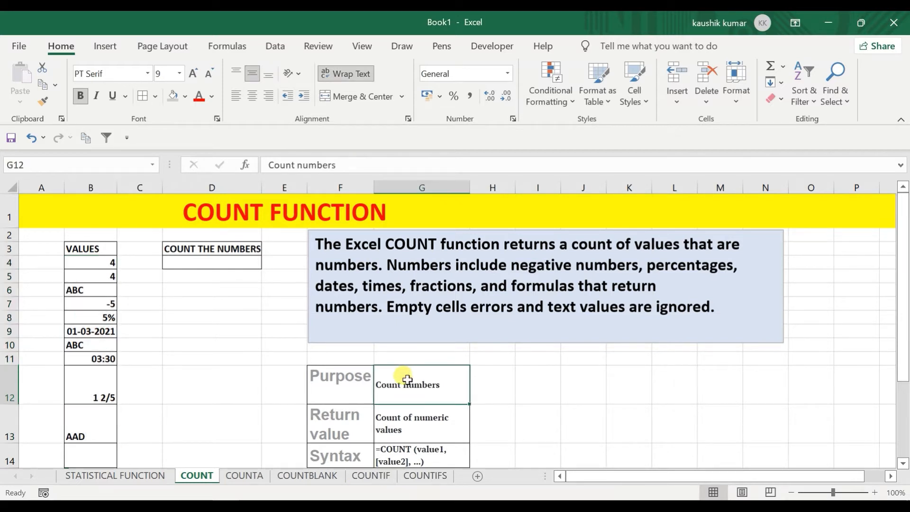
left_click(353, 381)
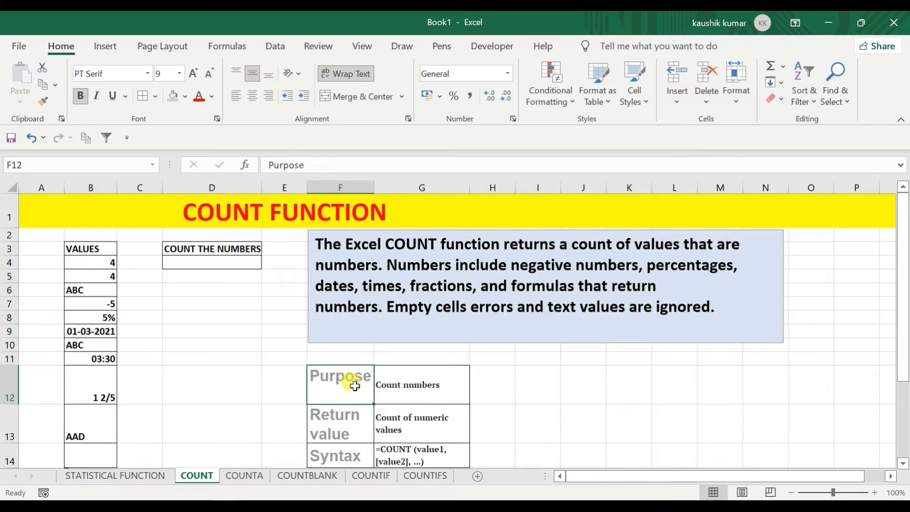
left_click(405, 391)
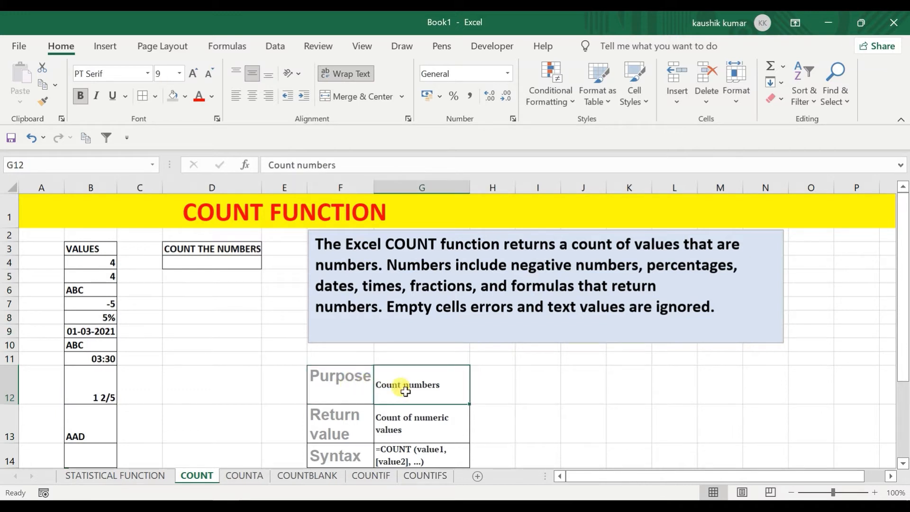
left_click(361, 420)
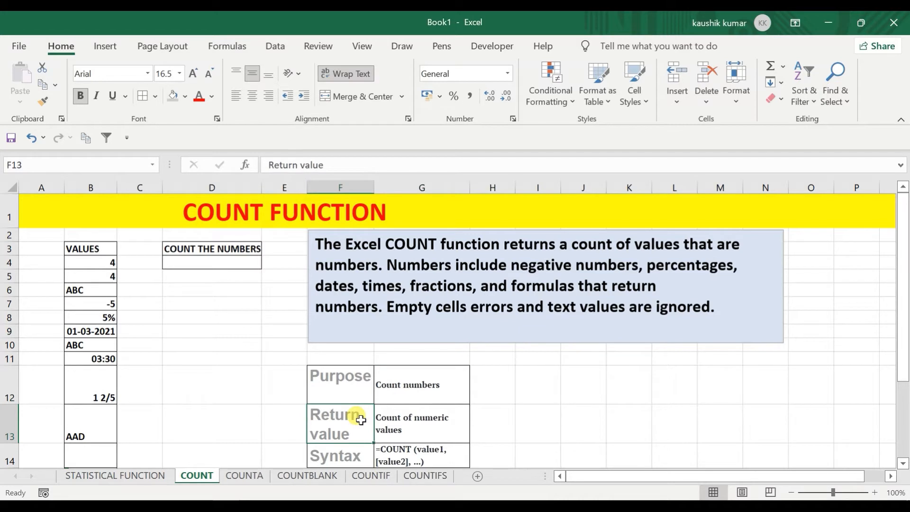
left_click(391, 424)
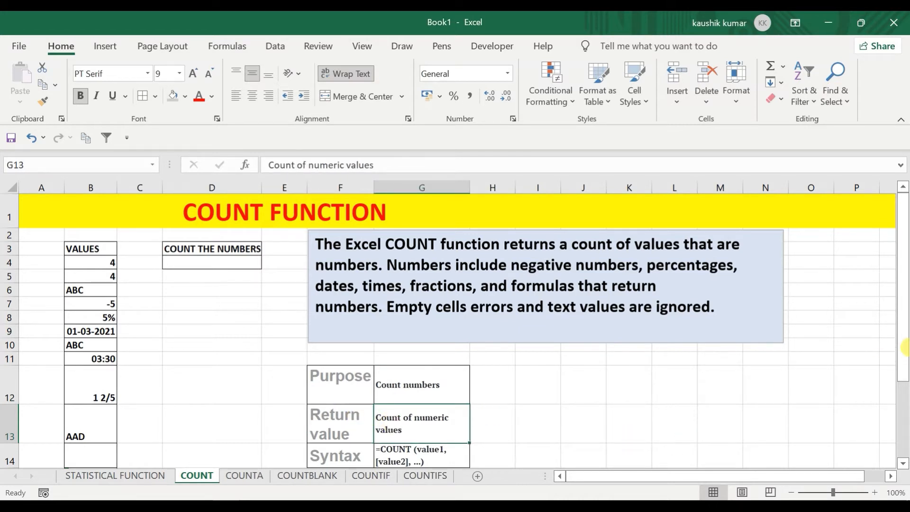
left_click_drag(906, 342, 905, 368)
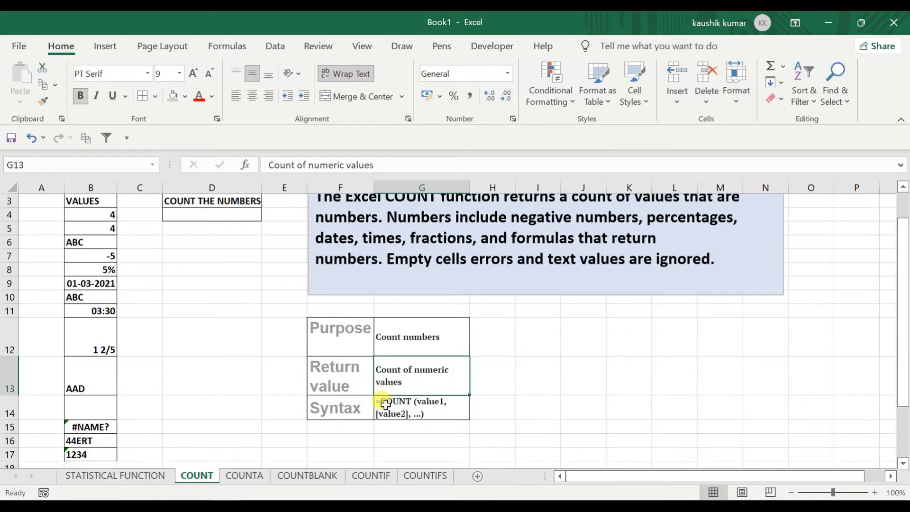
left_click(386, 404)
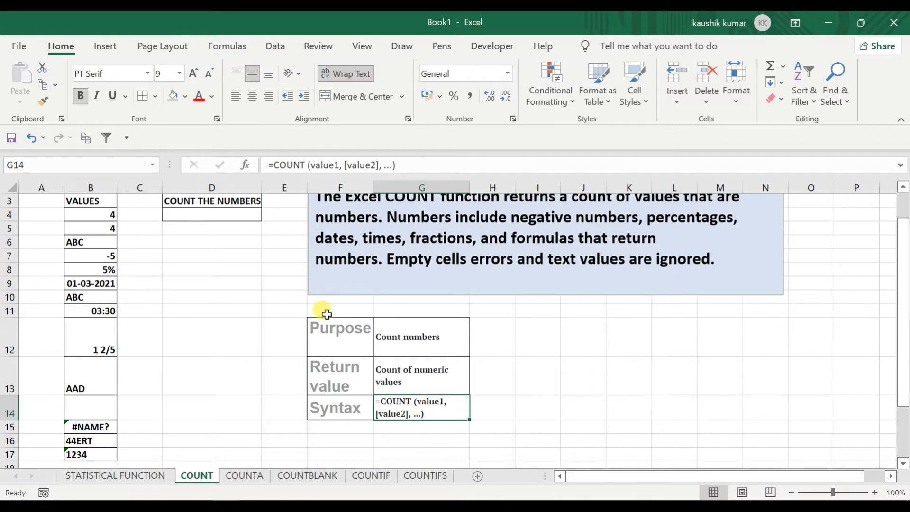
Enter =COUNT(B4:B14) in cell D4 under the COUNT THE NUMBERS heading.
left_click(225, 206)
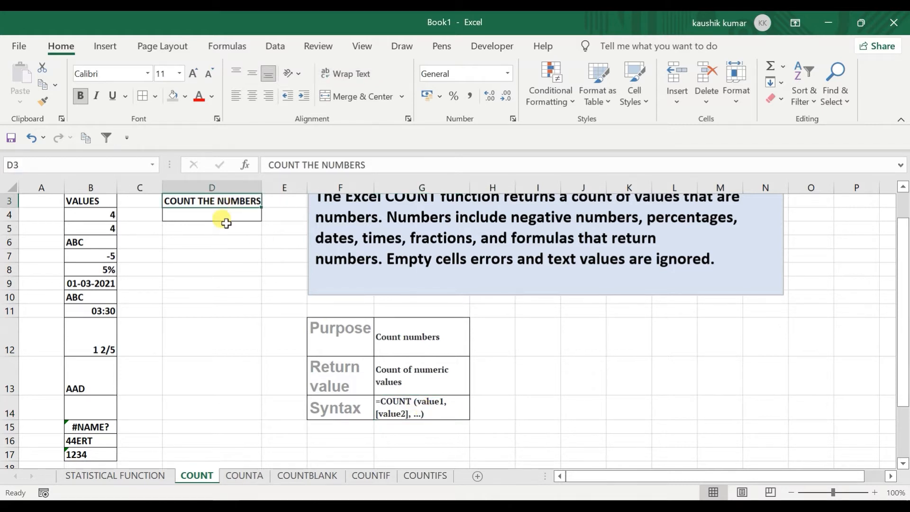
left_click(224, 216)
left_click_drag(903, 322, 903, 297)
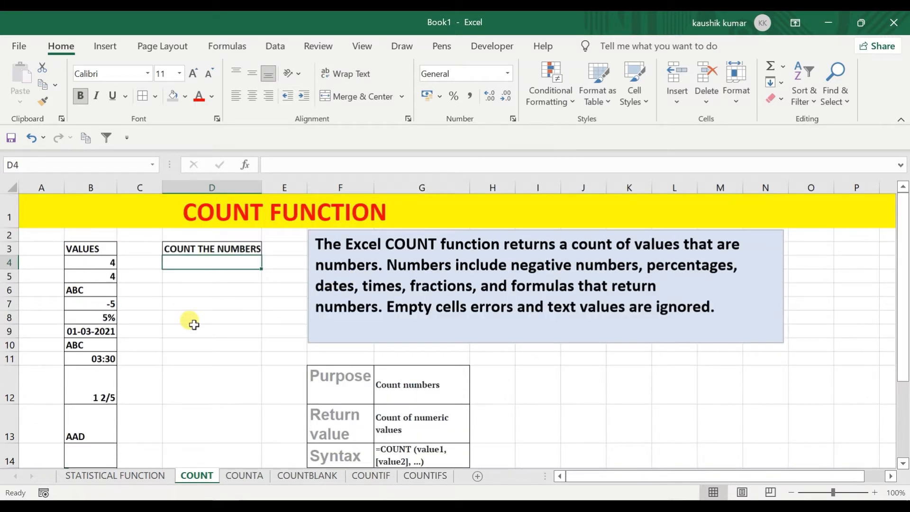
type("=COU")
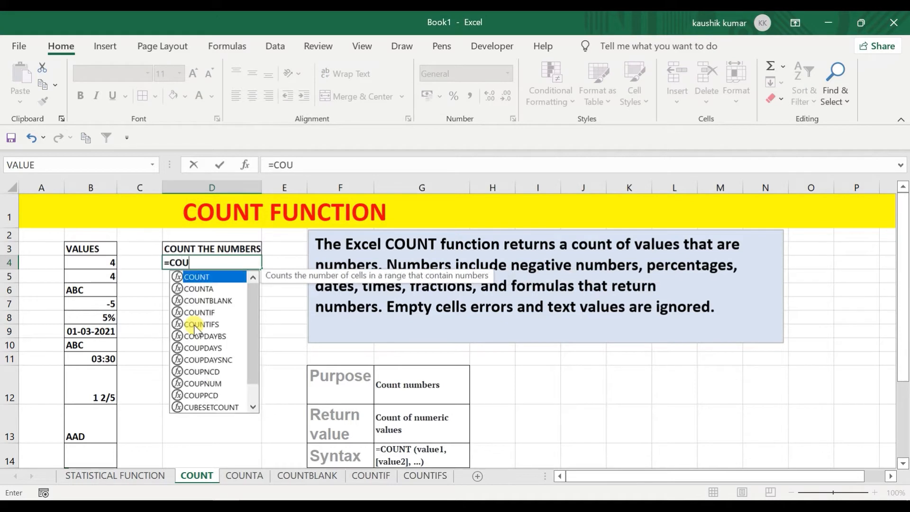
type("NT(")
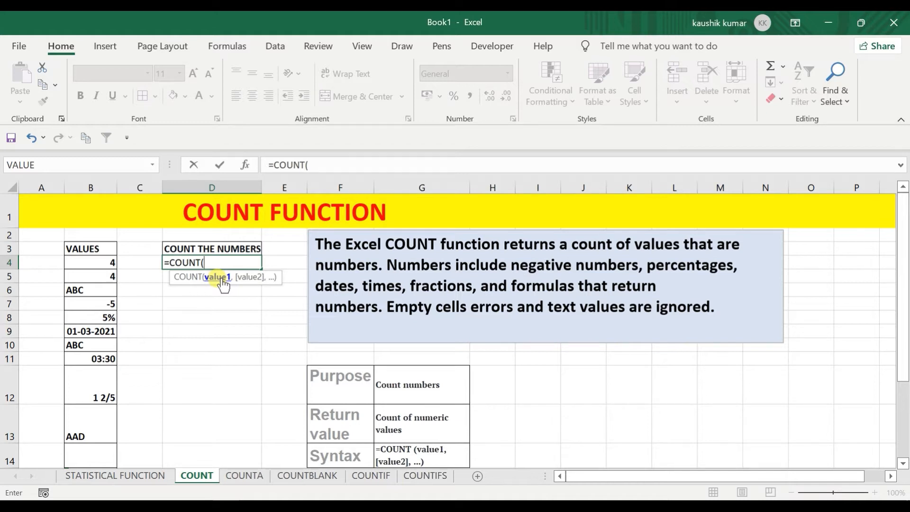
left_click(92, 262)
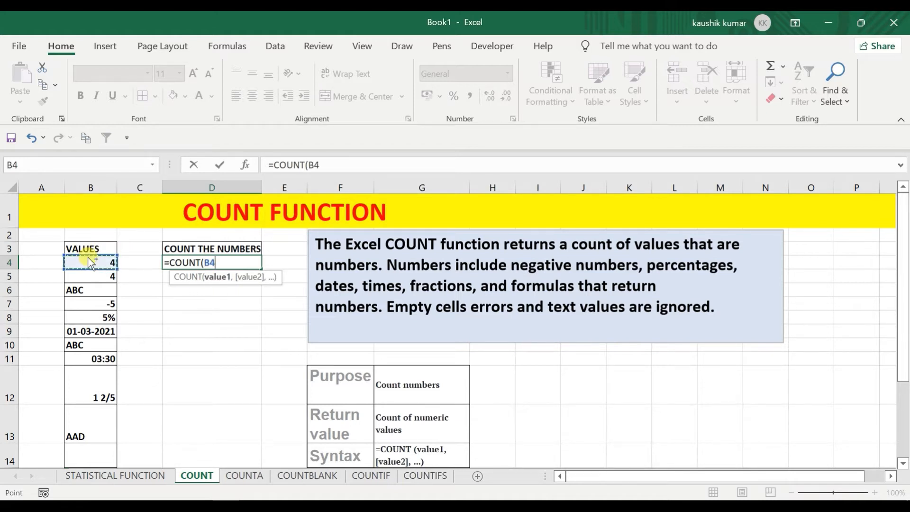
key("ctrl+shift+Down")
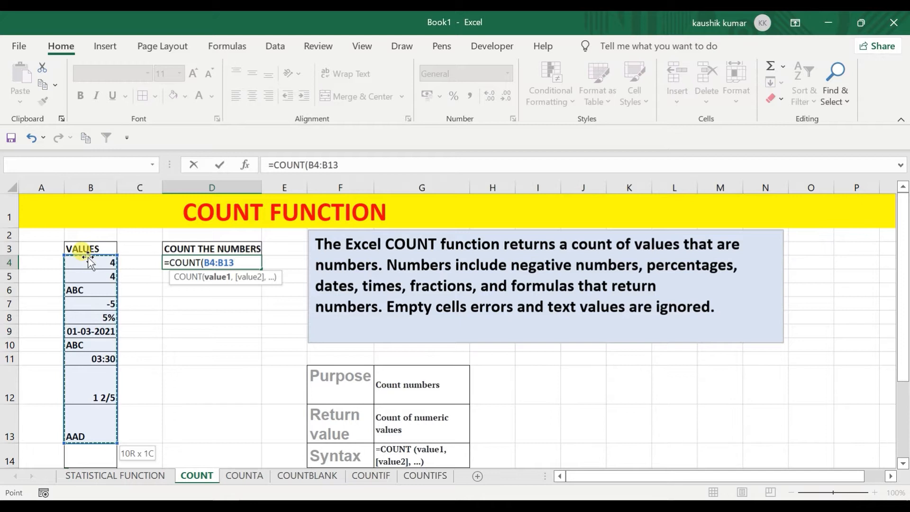
key("shift+Down")
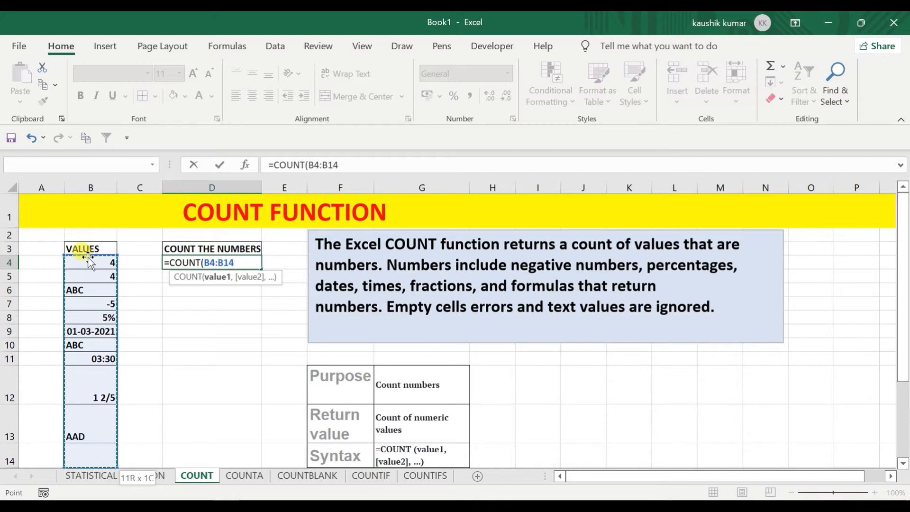
type(")")
key("Return")
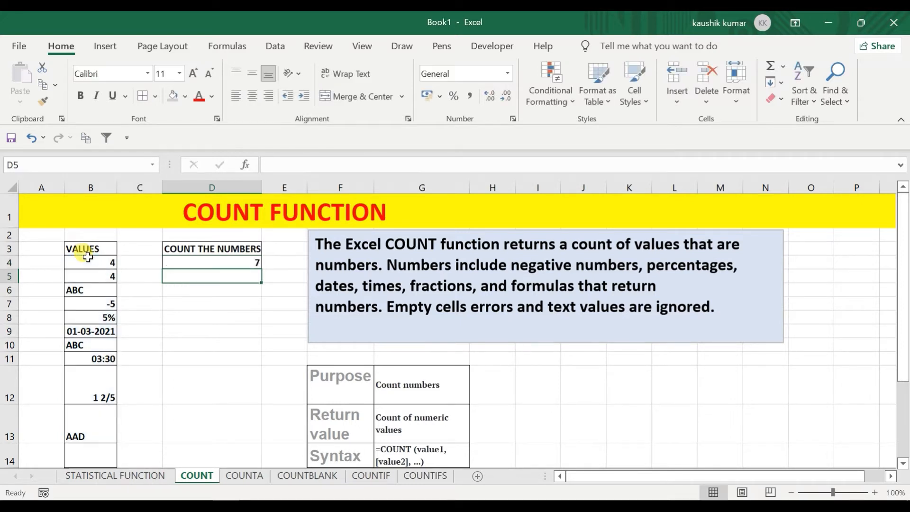
key("Up")
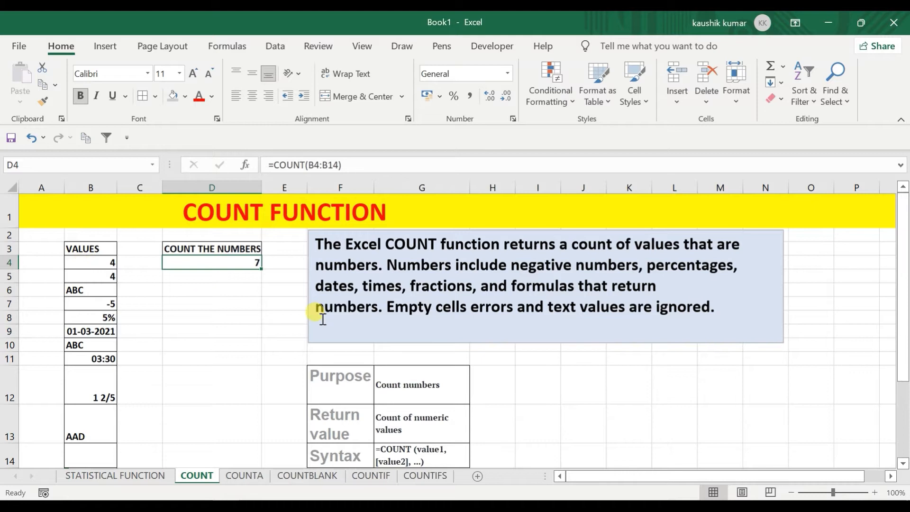
Examine each numeric entry in B4:B12, including the negative number, percentage, date, time and fraction.
left_click(88, 261)
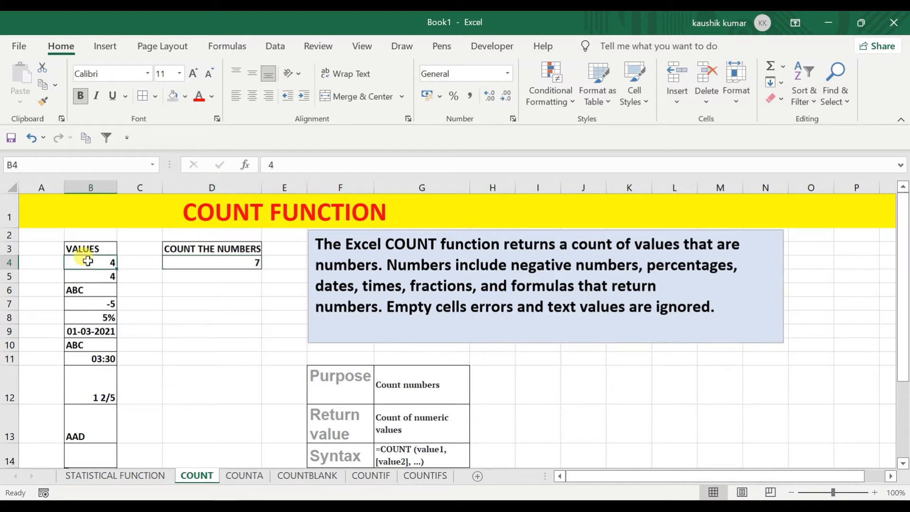
left_click(89, 277)
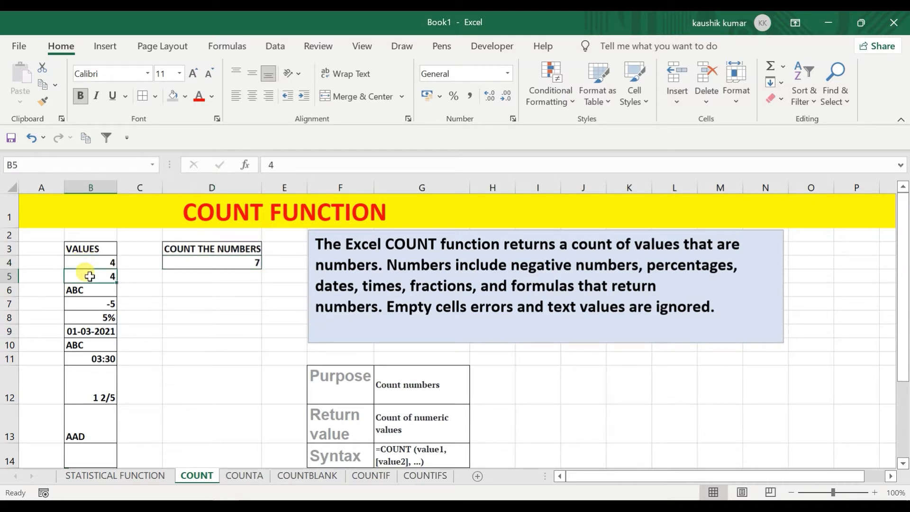
left_click(89, 304)
left_click(91, 317)
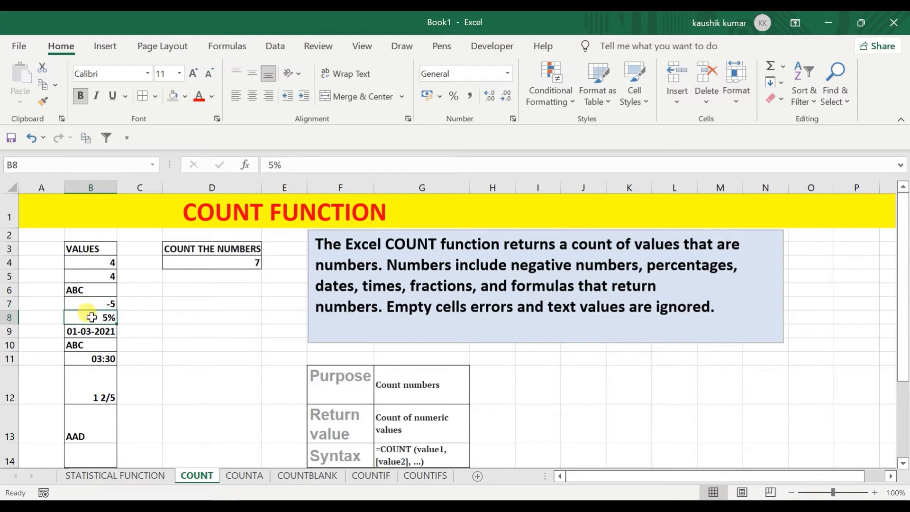
left_click(90, 330)
left_click(95, 358)
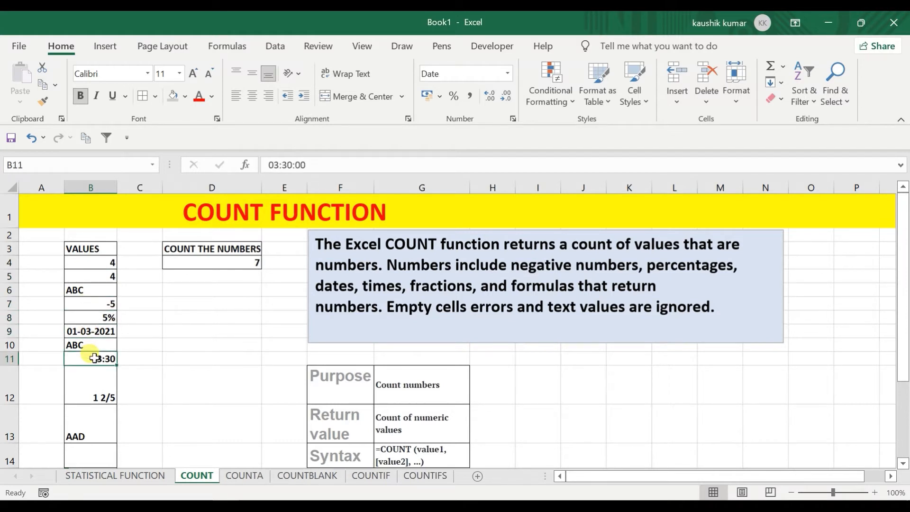
left_click(95, 385)
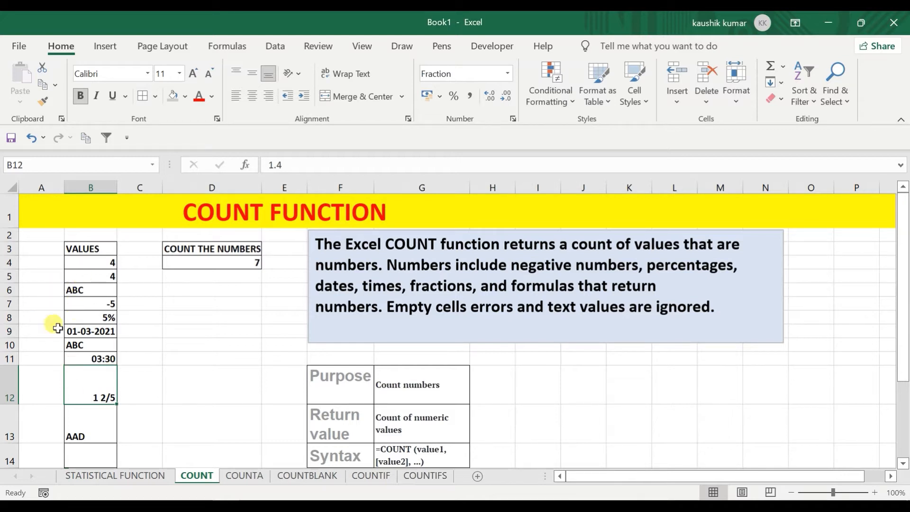
Examine the text and blank cells in column B and the full list of values through B17.
left_click(82, 290)
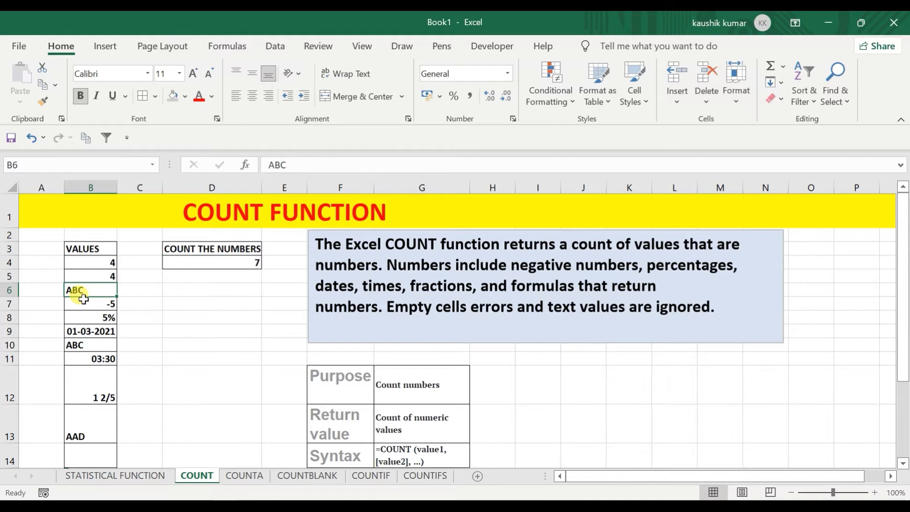
left_click(89, 345)
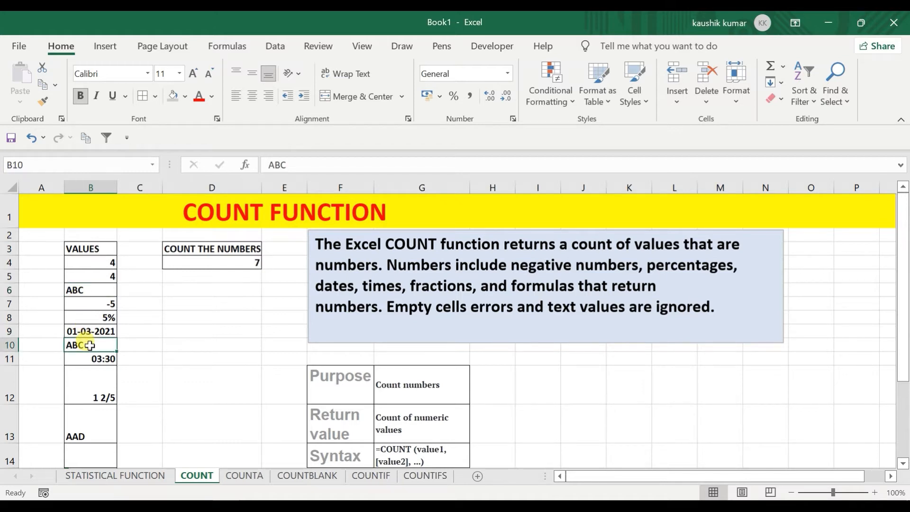
left_click(83, 419)
left_click(89, 456)
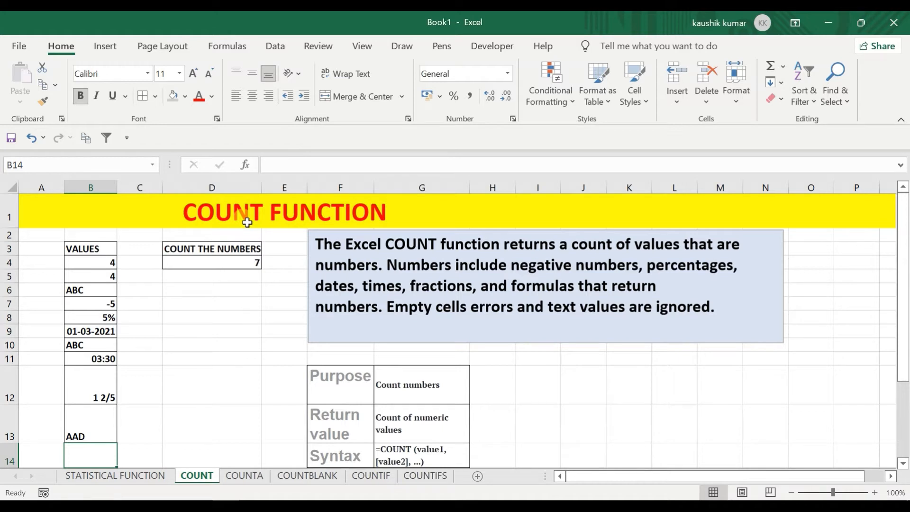
left_click_drag(95, 266, 92, 417)
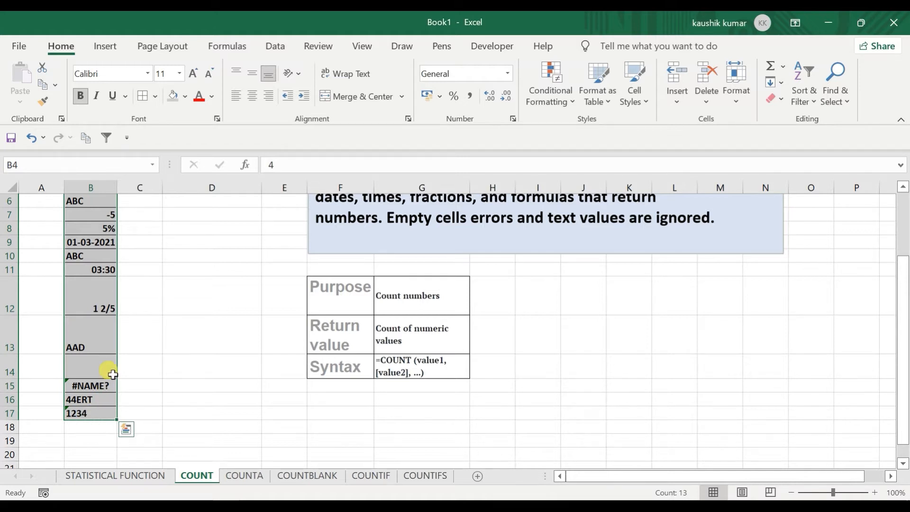
left_click(105, 310)
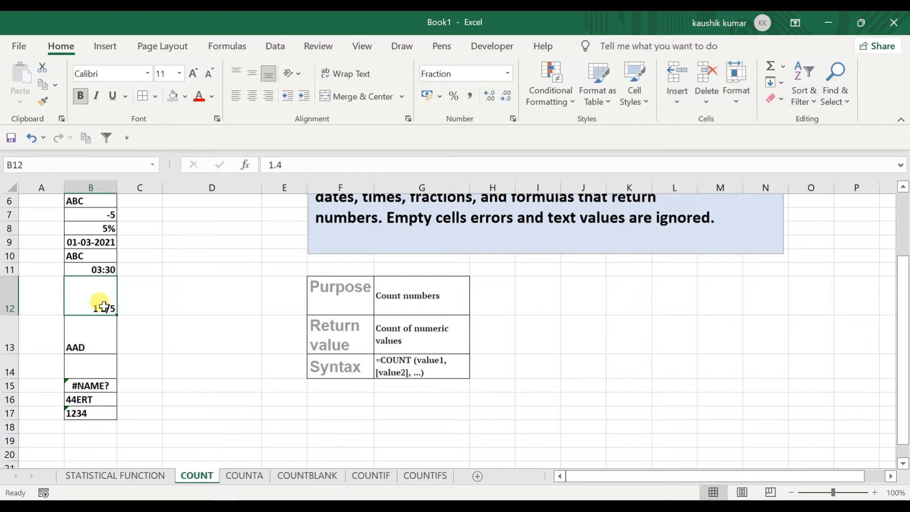
left_click(85, 415)
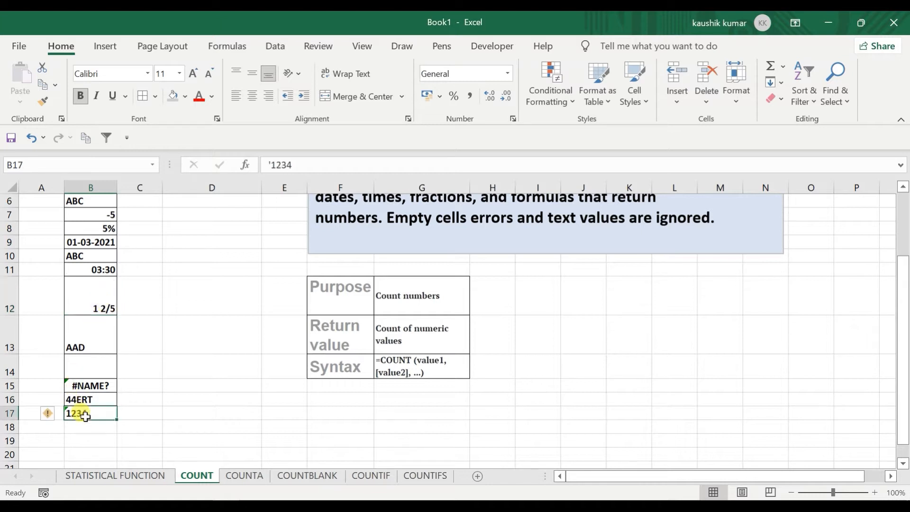
Replace the formula in D4 with =COUNT(B4:B17) so the count covers the full values list.
key("Up")
key("Up")
key("Up")
key("Up")
key("Up")
key("Up")
key("Up")
key("Up")
key("Up")
key("Up")
key("Up")
key("Up")
key("Up")
key("Up")
key("Up")
key("Up")
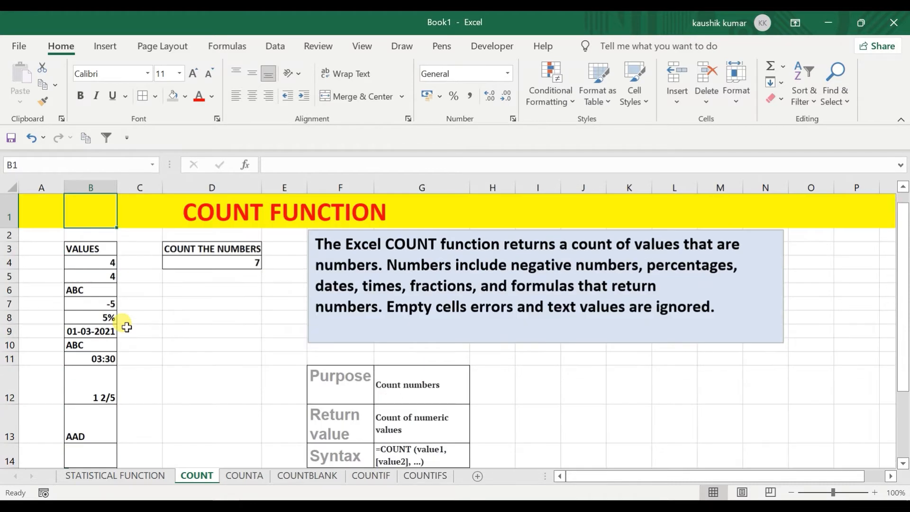
key("Down")
key("Down")
key("Down")
key("Right")
key("Right")
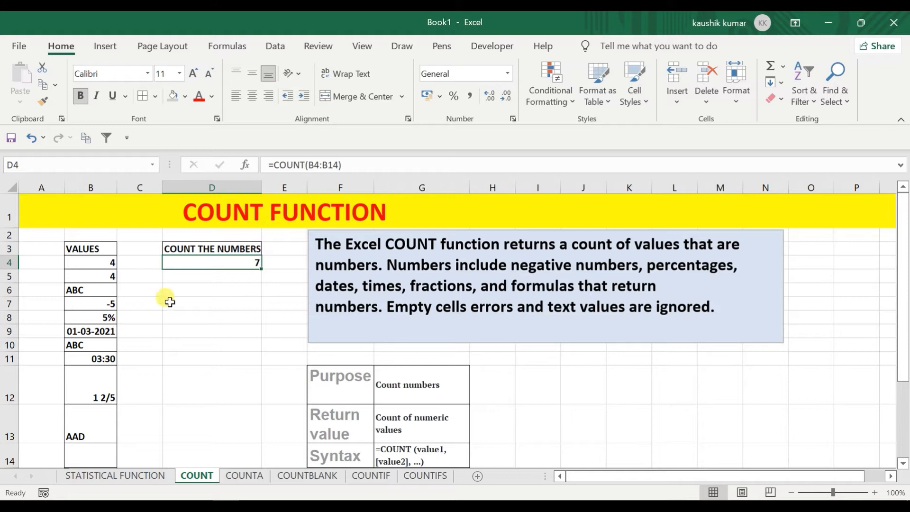
type("=COUNT(")
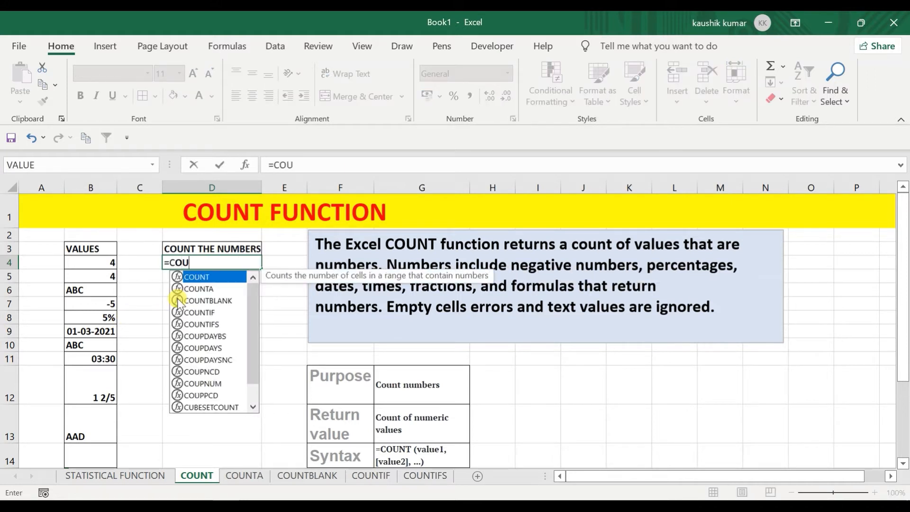
left_click(91, 261)
key("shift+Down")
key("shift+Down")
key("shift+Down")
key("shift+Down")
key("shift+Down")
key("shift+Down")
key("shift+Down")
key("shift+Down")
key("shift+Down")
key("shift+Down")
key("shift+Down")
key("shift+Down")
key("shift+Down")
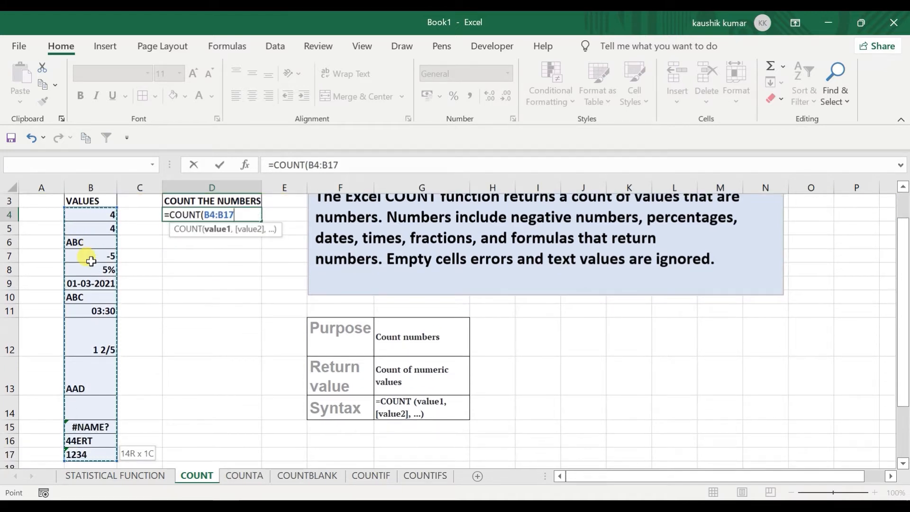
type(")")
key("Return")
key("Up")
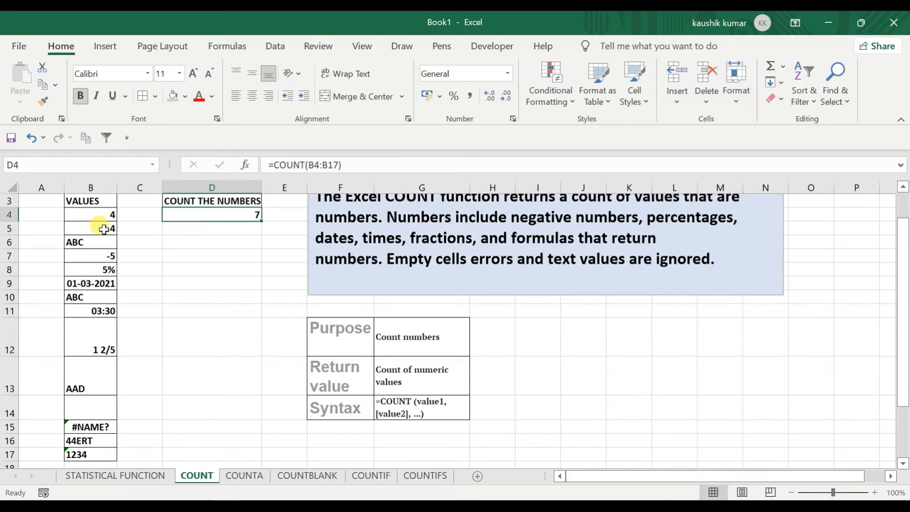
Examine the numeric entries in B4, B5, B7:B9, B11 and B12 that COUNT includes.
left_click(86, 216)
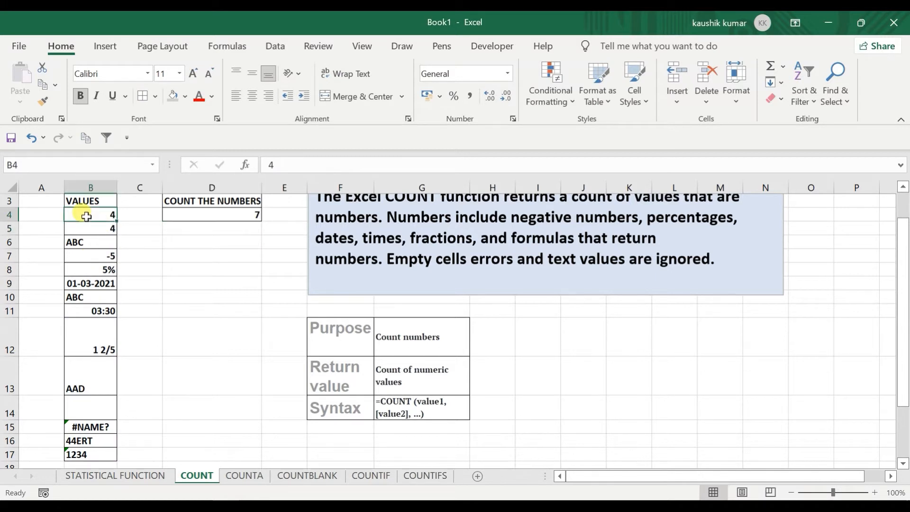
left_click(92, 229)
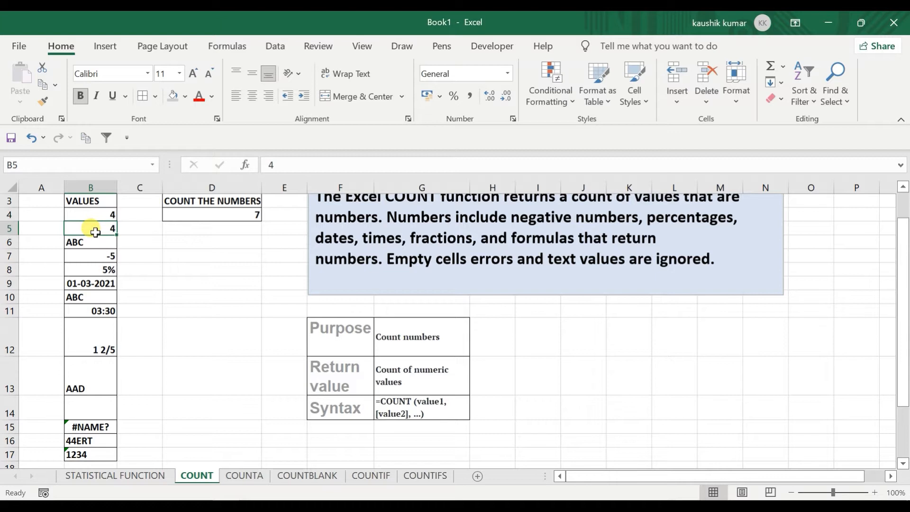
left_click(93, 258)
left_click(93, 269)
left_click_drag(93, 280, 98, 316)
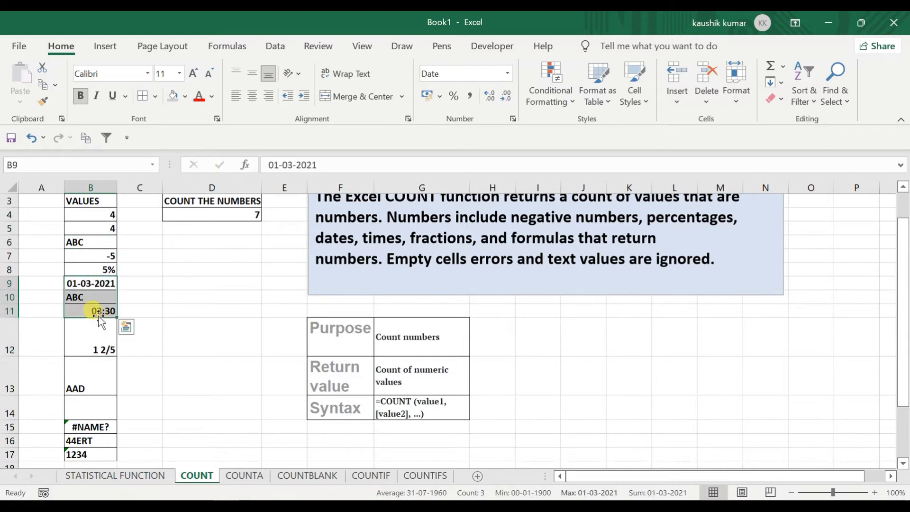
left_click(98, 311)
left_click(95, 341)
Inspect the text, blank, error and text-stored number cells in B13:B17, and check the COUNT formula in D4.
key("Down")
key("Down")
key("Down")
key("Down")
key("Down")
key("Down")
key("Up")
key("Up")
key("Up")
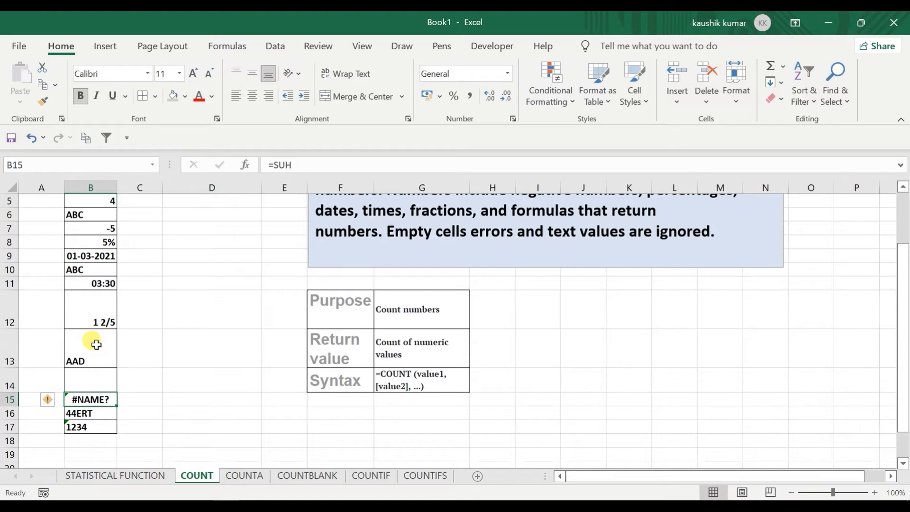
key("Up")
key("Up")
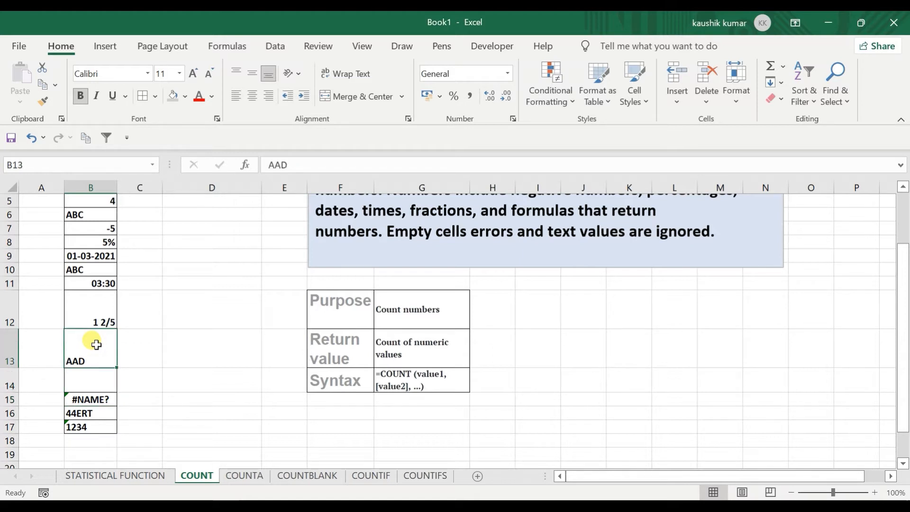
key("Up")
key("Up")
key("Up")
key("Up")
key("Up")
key("Up")
key("Up")
key("Up")
key("Up")
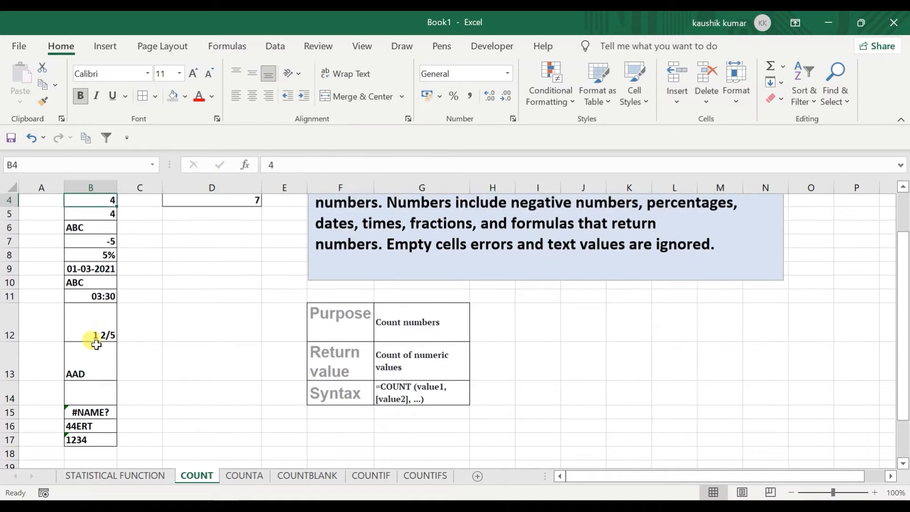
scroll(97, 345, "up", 1)
key("Up")
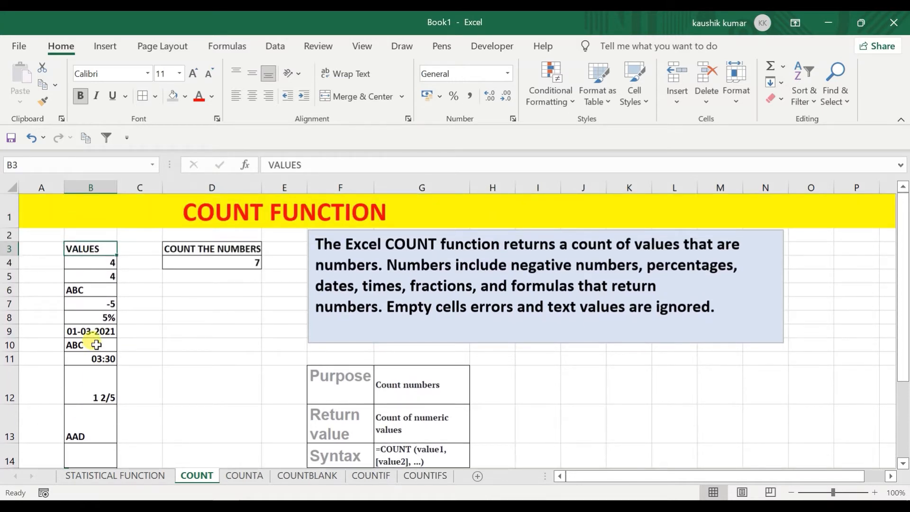
key("Down")
key("Right")
key("Right")
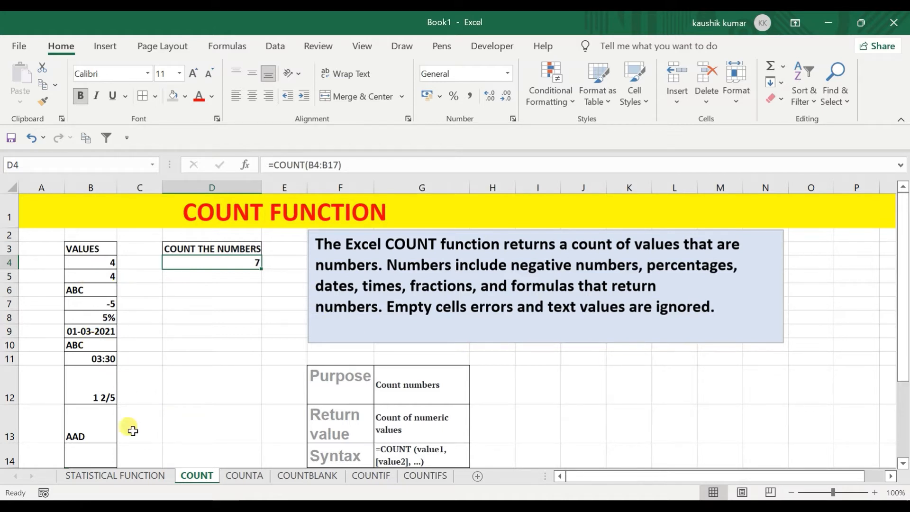
Find COUNTA in the STATISTICAL FUNCTION sheet's list and read the function description on the COUNTA sheet.
left_click(124, 475)
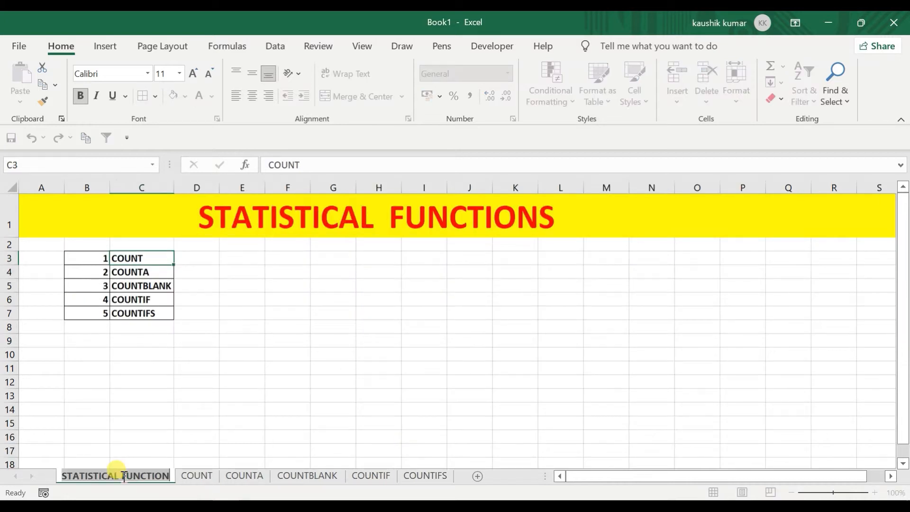
left_click(131, 273)
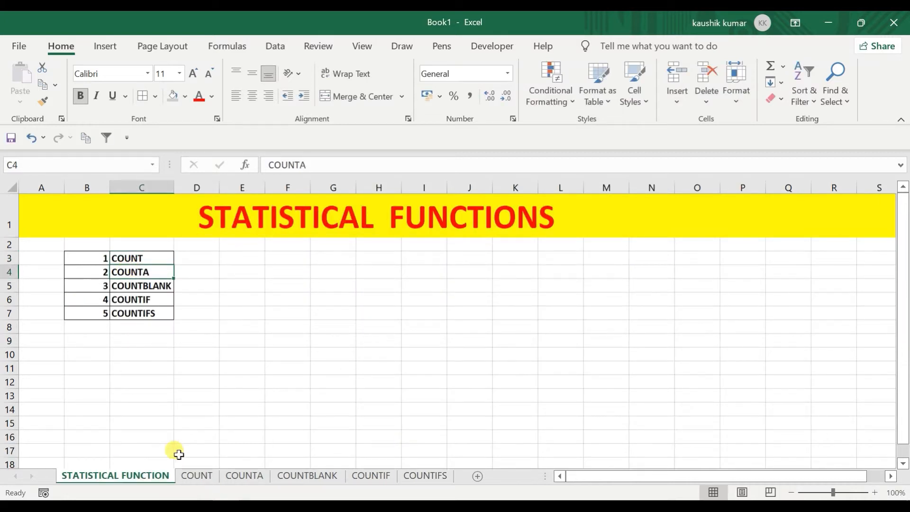
left_click(243, 476)
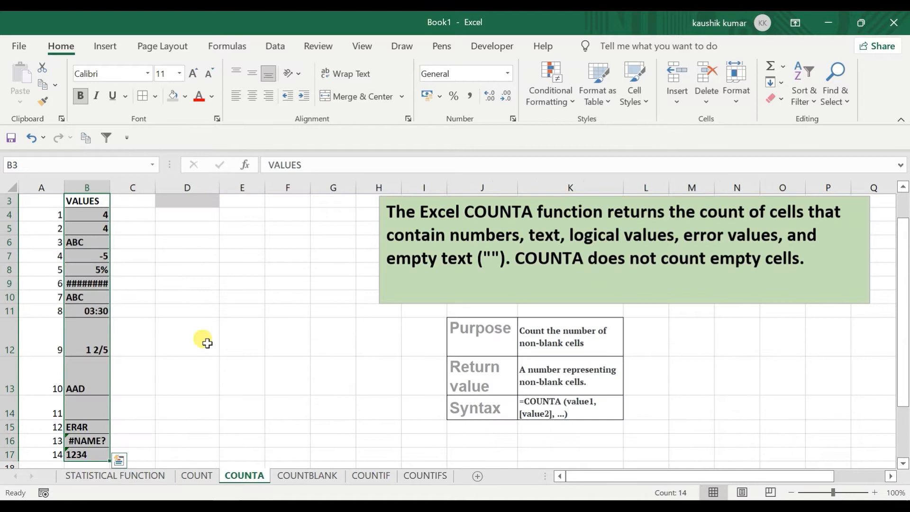
left_click(203, 326)
key("Up")
key("Up")
key("Up")
key("Up")
key("Up")
key("Up")
key("Up")
key("Up")
key("Up")
key("Up")
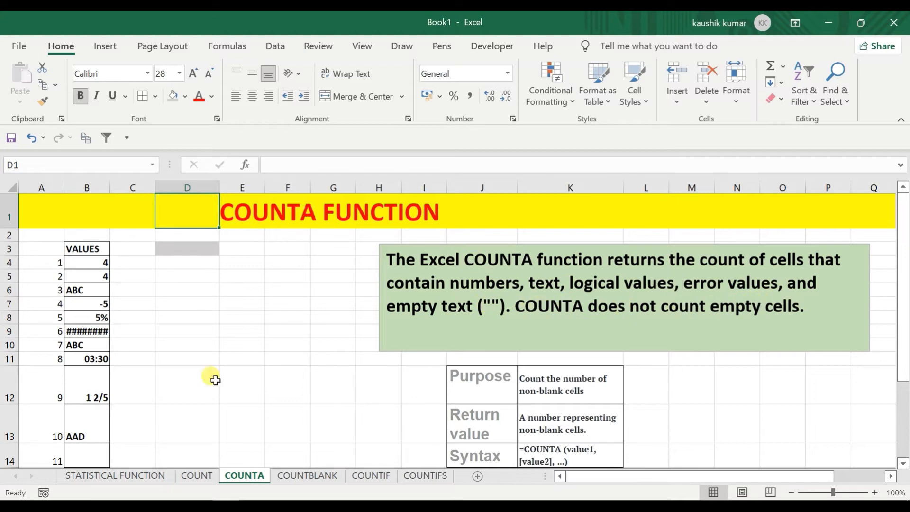
Check the COUNT sheet's values for comparison, and autofit column B on the COUNTA sheet to show the full date.
left_click(197, 475)
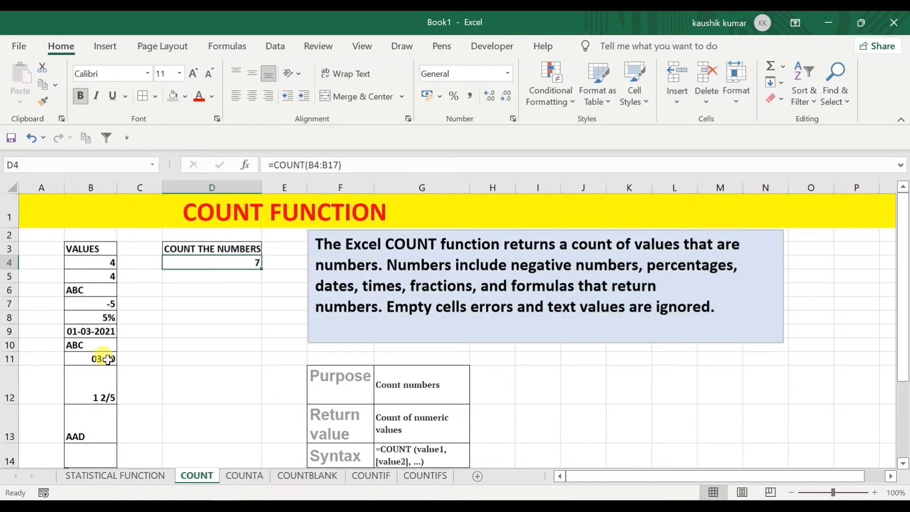
left_click(245, 475)
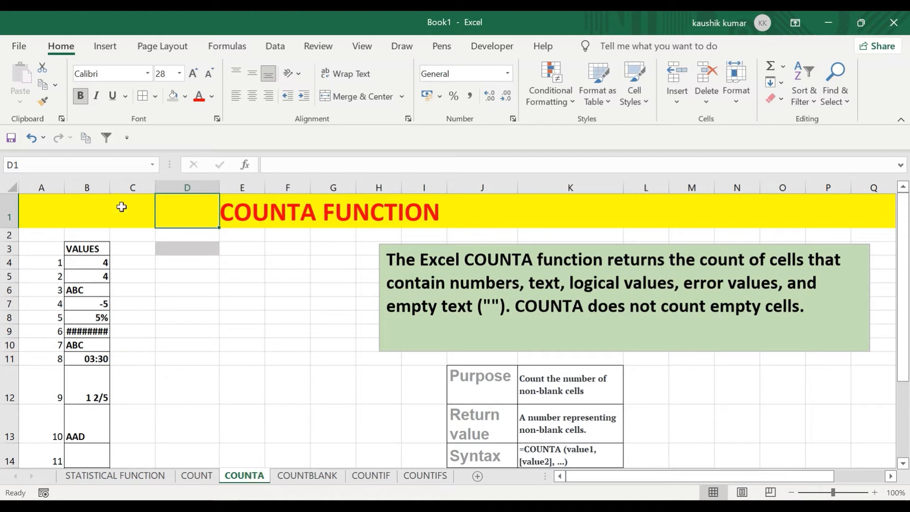
double_click(110, 188)
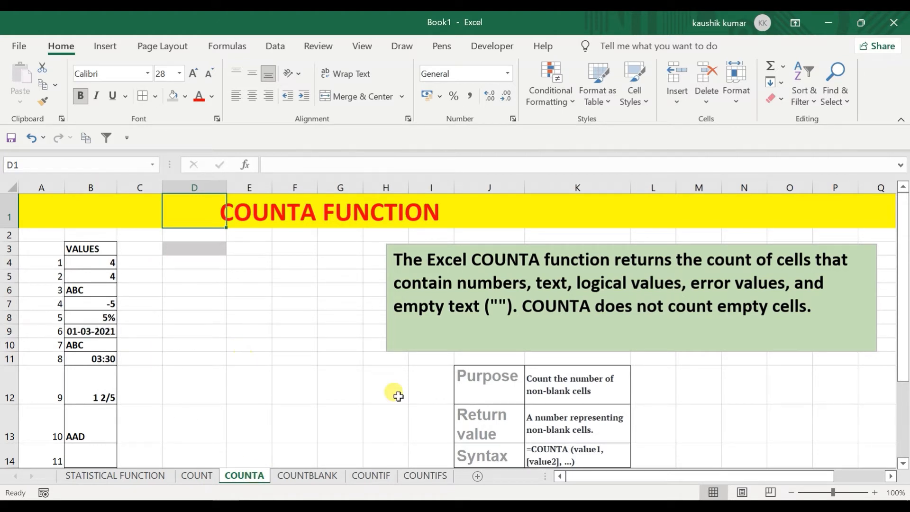
Review COUNTA's purpose, return value and syntax in the reference table at J12:K14.
left_click(522, 390)
left_click(543, 381)
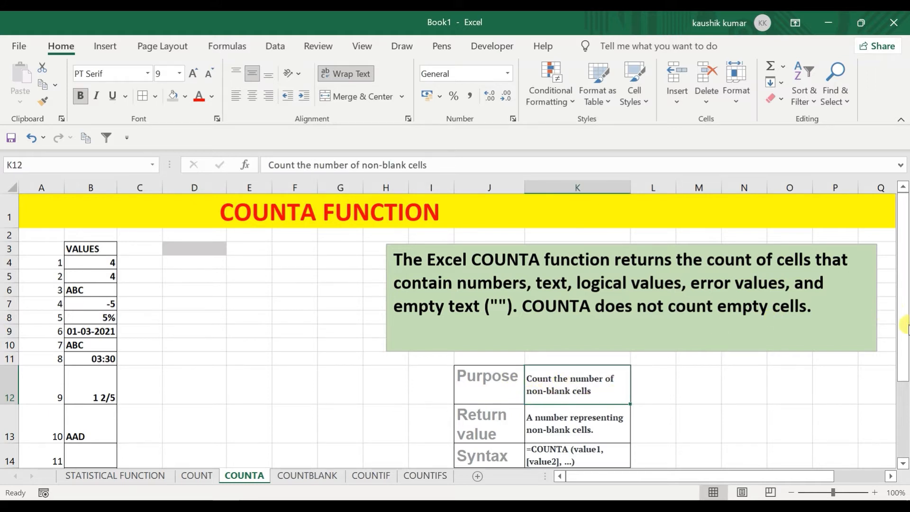
left_click_drag(903, 336, 903, 375)
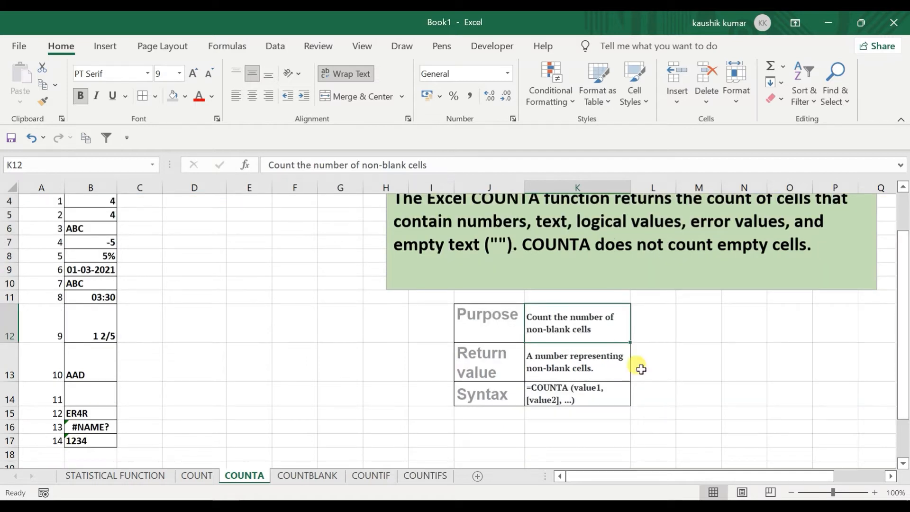
left_click(563, 360)
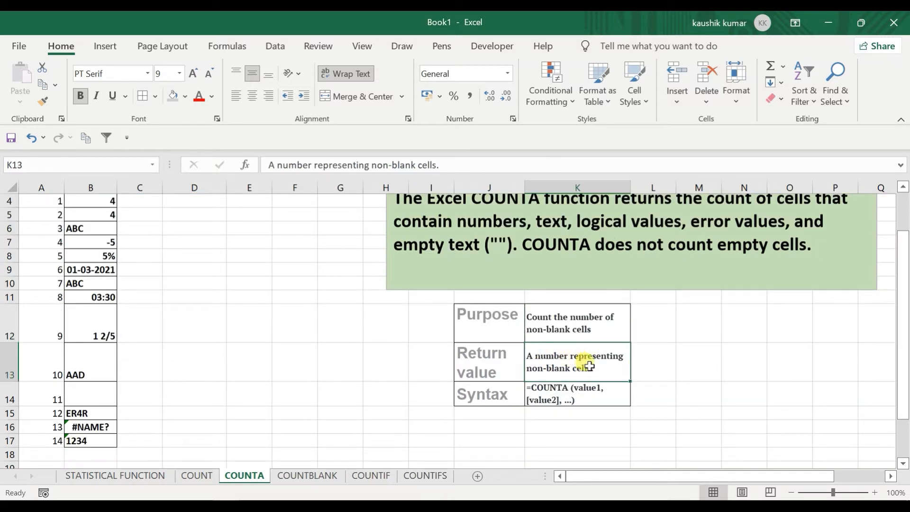
left_click(556, 401)
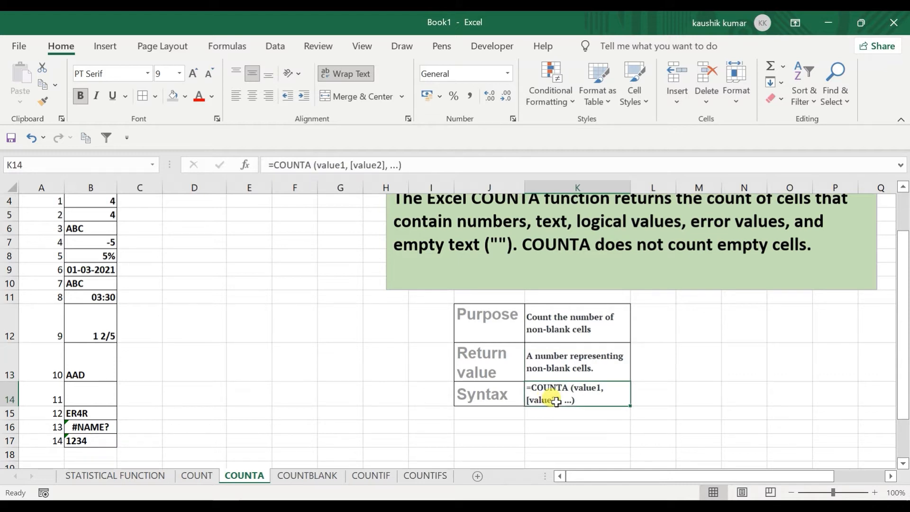
Enter =COUNTA(B4:B17) in the shaded cell D3 to count the non-blank values.
left_click(222, 268)
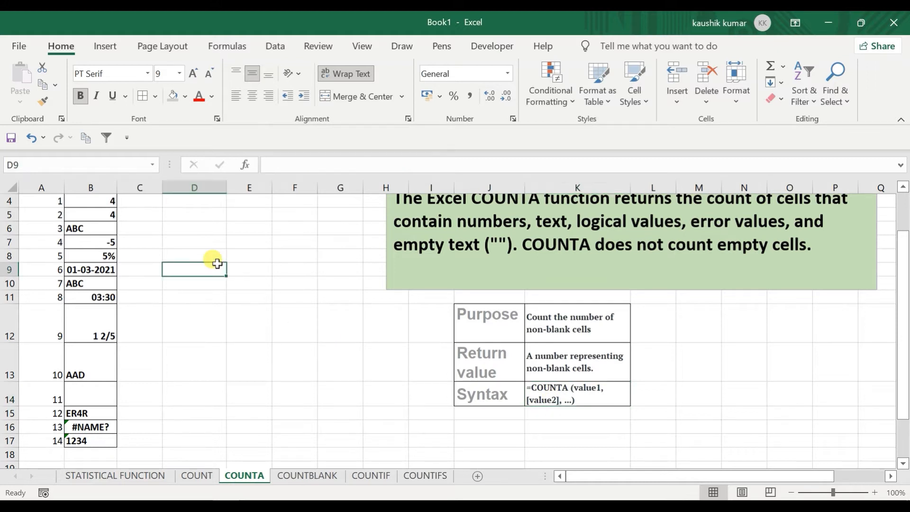
left_click(214, 259)
key("Up")
key("Up")
key("Up")
key("Up")
key("Up")
key("Up")
key("Down")
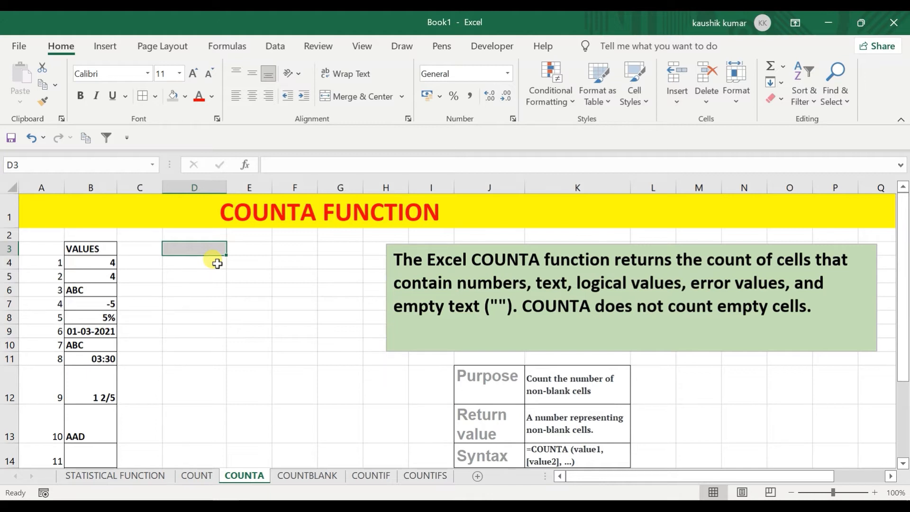
type("=COUNTA(")
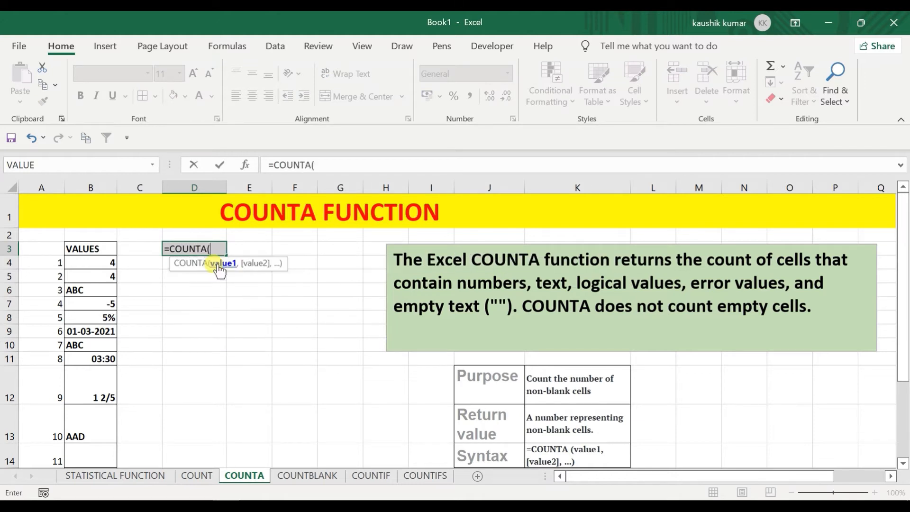
left_click(93, 264)
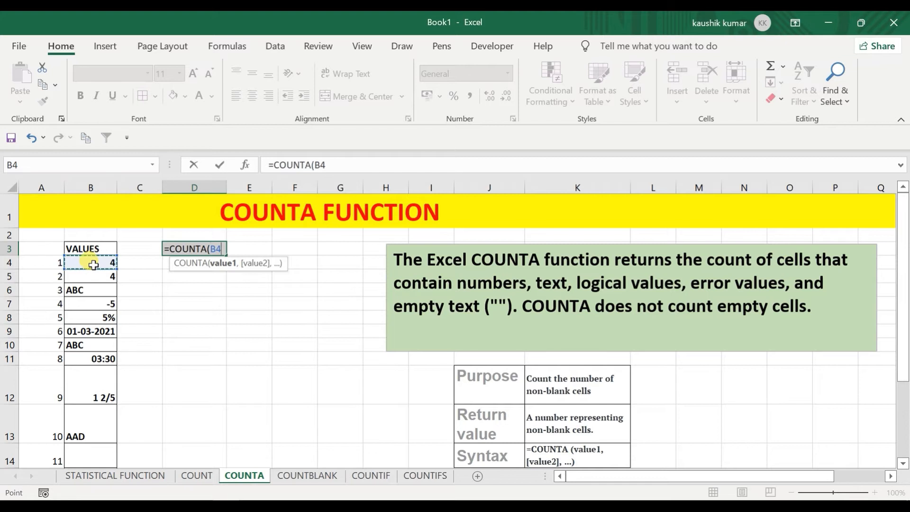
key("shift+Down")
key("shift+Down")
key("shift+Down")
key("shift+Down")
key("shift+Down")
key("shift+Down")
key("shift+Down")
key("shift+Down")
key("shift+Down")
key("shift+Down")
key("shift+Down")
key("shift+Down")
key("shift+Down")
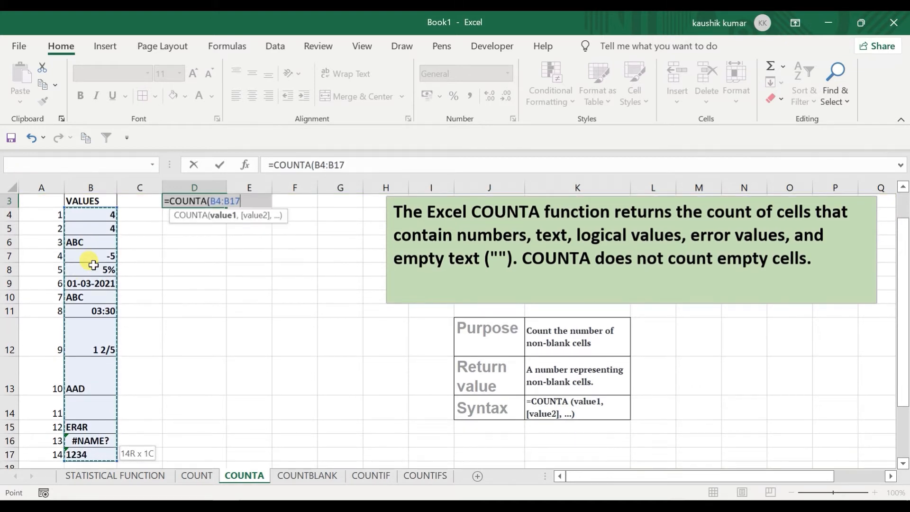
type(")")
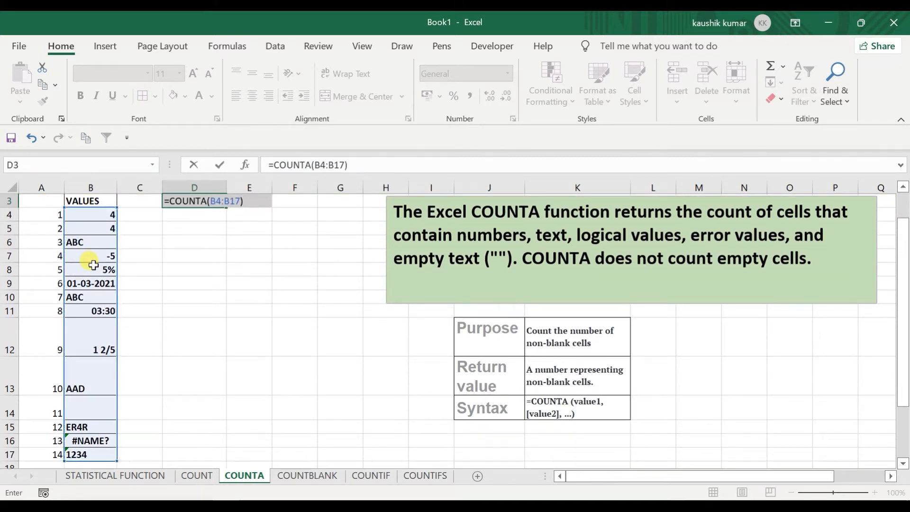
key("Return")
key("Up")
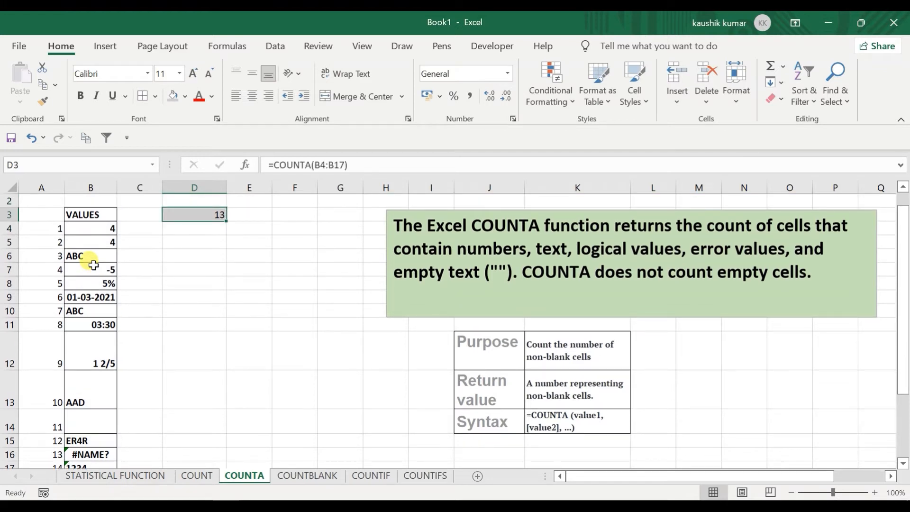
Compare the COUNT result in D4 of the COUNT sheet with the COUNTA result and description on the COUNTA sheet.
left_click(197, 476)
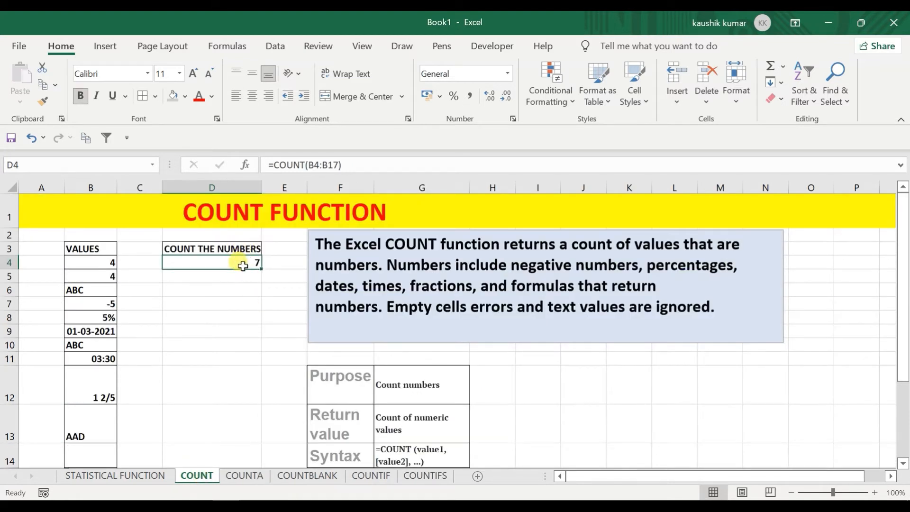
left_click(243, 476)
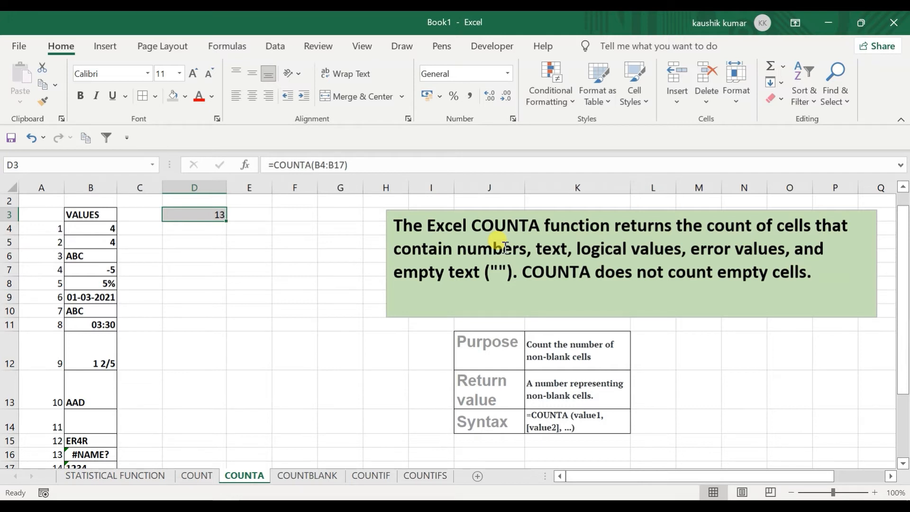
key("Up")
key("Up")
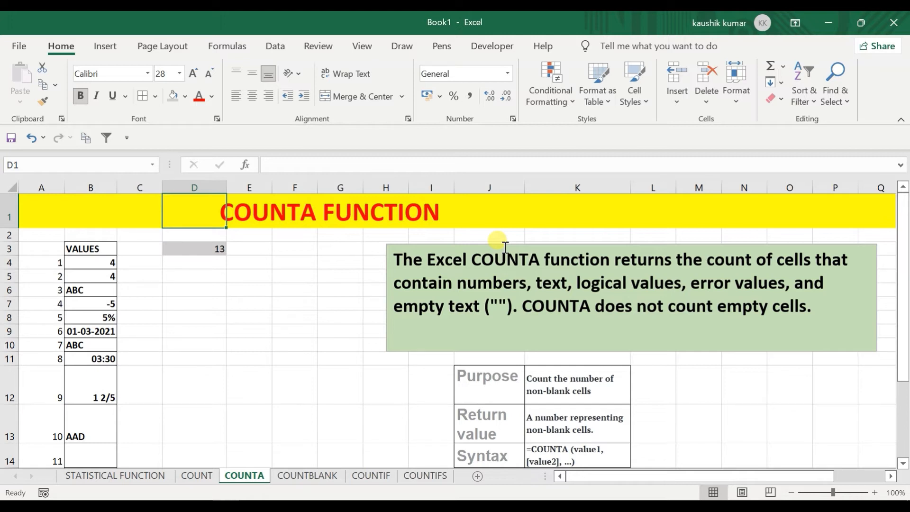
Select the COUNTBLANK entry in C5 of the function list on the STATISTICAL FUNCTION sheet.
left_click(143, 473)
left_click(147, 286)
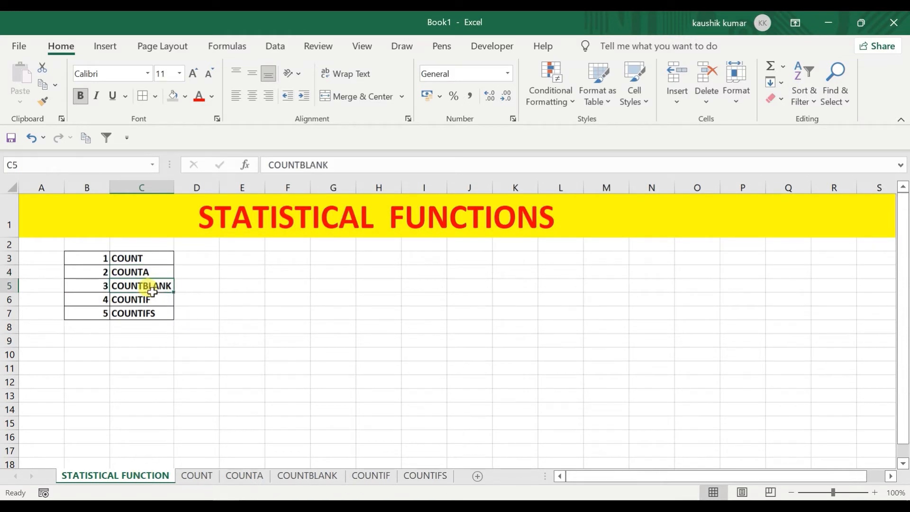
Open the COUNTBLANK sheet and review the function's purpose and return value in the reference table at H11:I12.
left_click(315, 476)
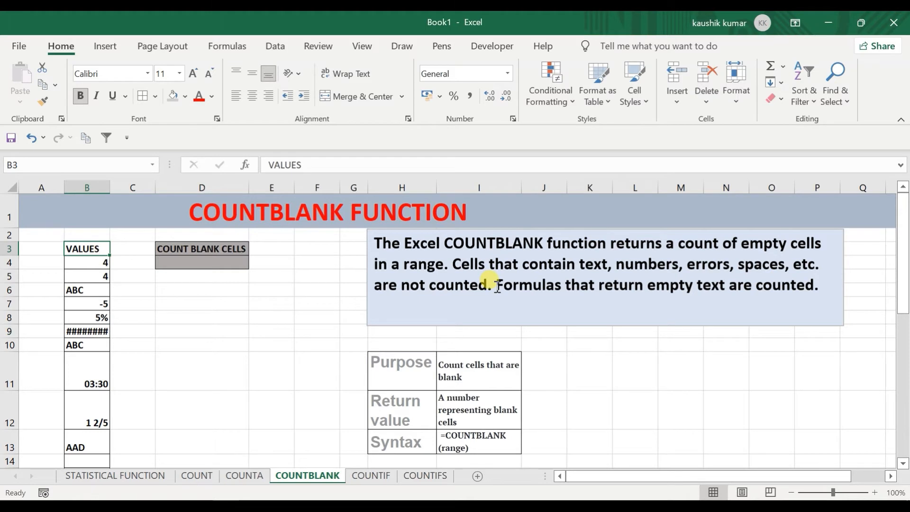
left_click(401, 375)
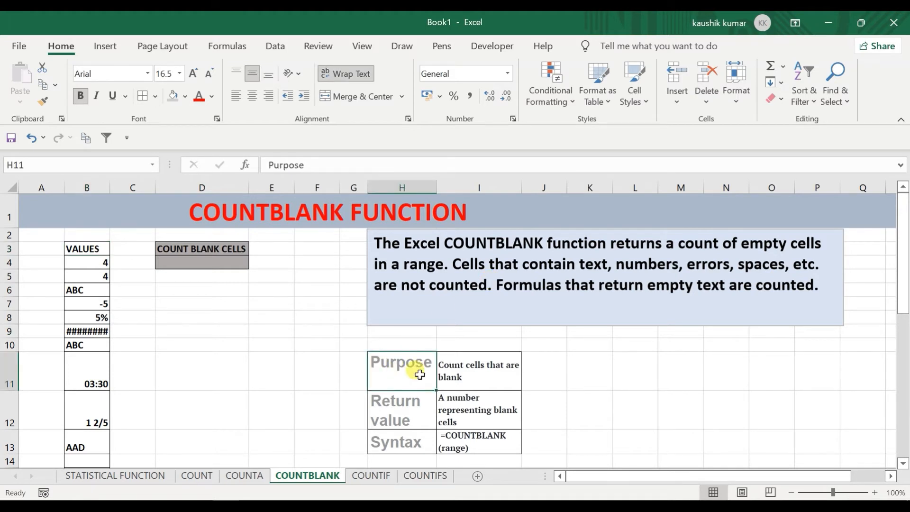
left_click(468, 373)
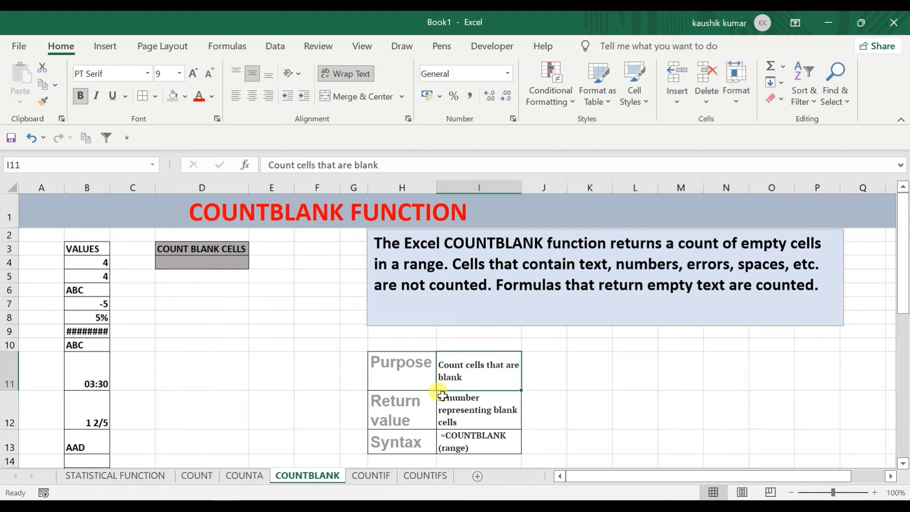
left_click(406, 408)
left_click(457, 404)
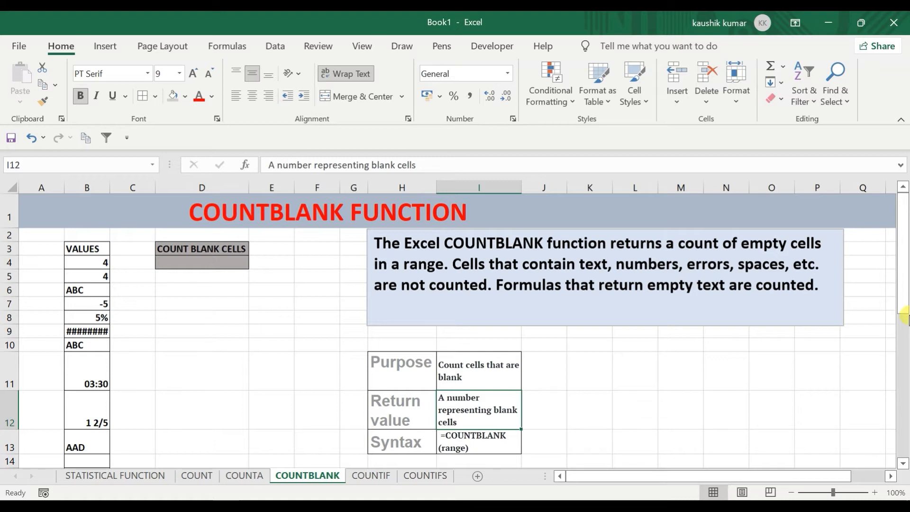
left_click_drag(905, 299, 904, 329)
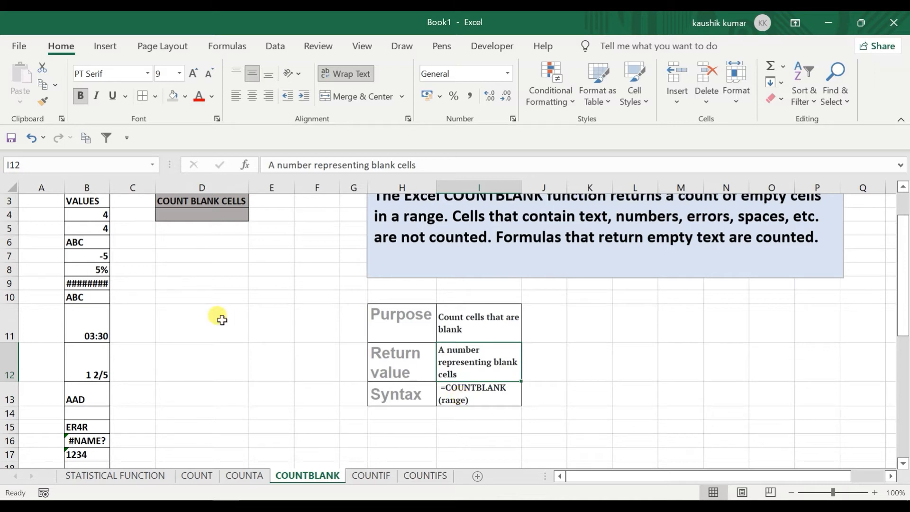
Enter =COUNTBLANK(B4:B18) in D4 to count the empty cells in the VALUES list.
left_click(187, 231)
key("Up")
key("Up")
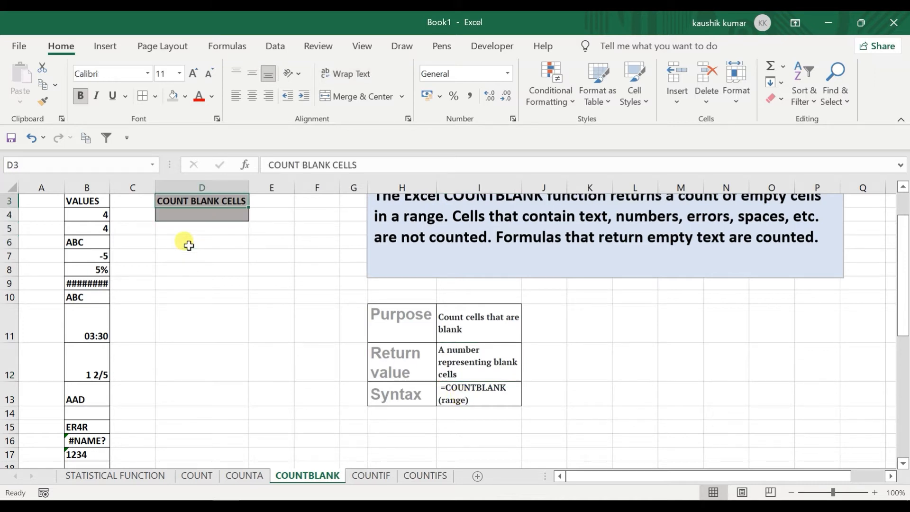
scroll(185, 242, "up", 1)
key("Down")
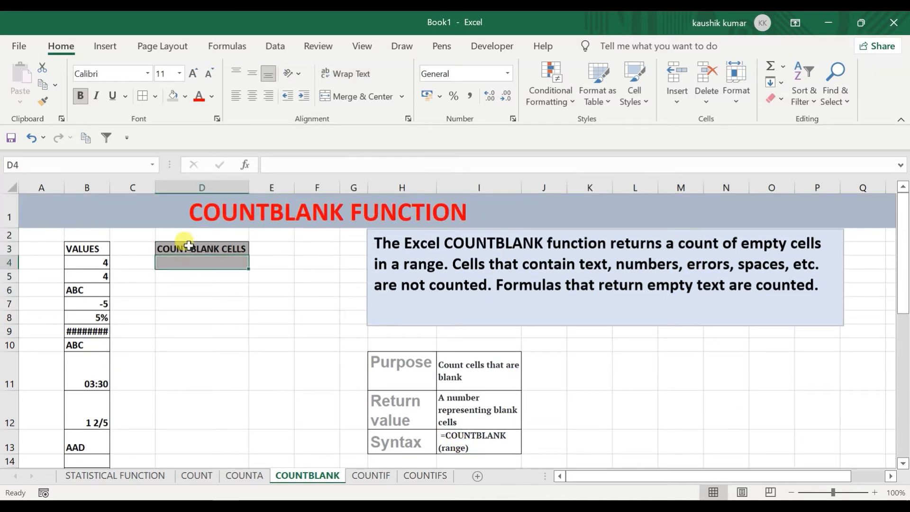
type("=COUNT")
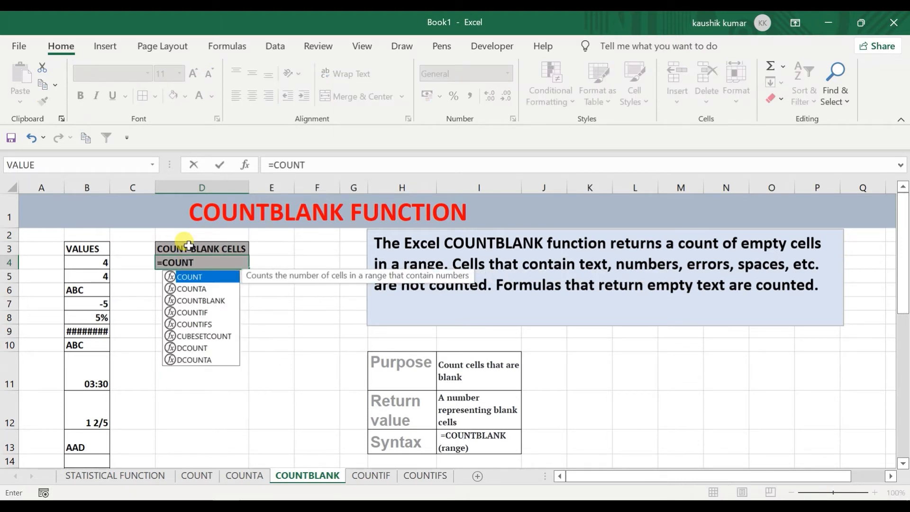
key("Down")
key("Down")
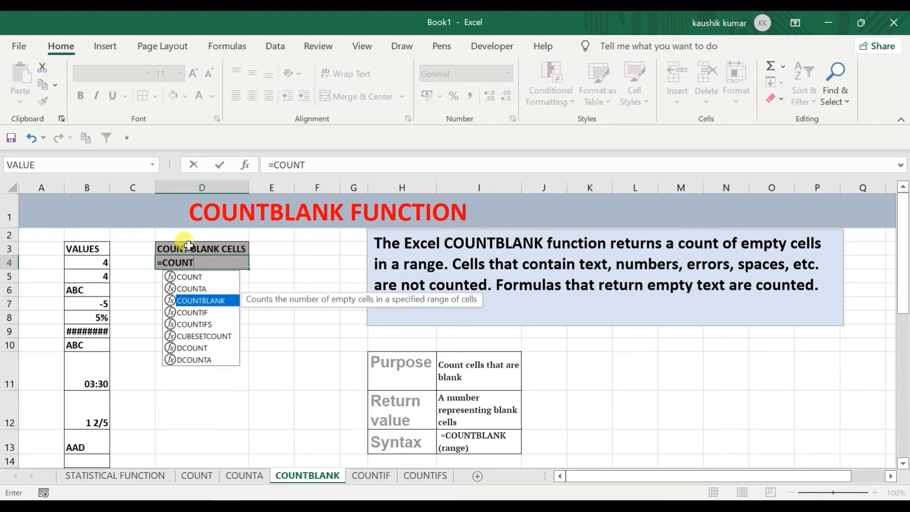
key("Tab")
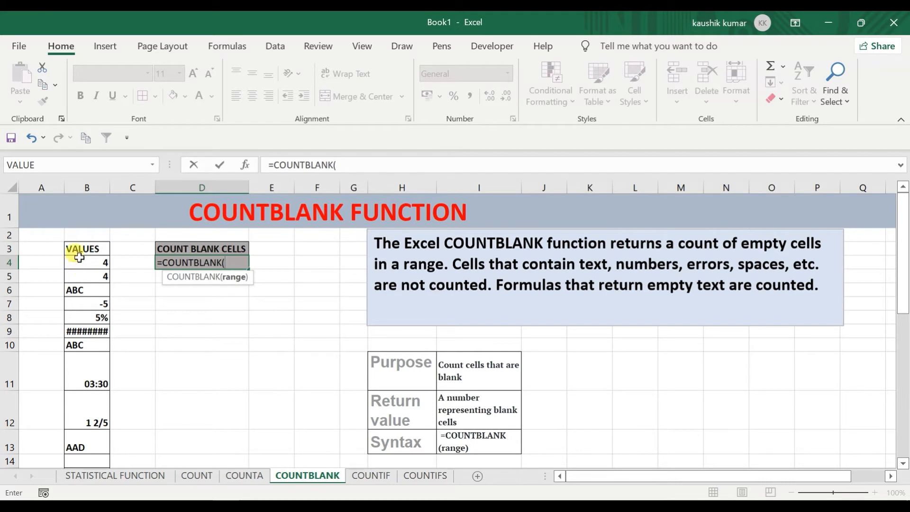
left_click(82, 260)
key("ctrl+shift+Down")
key("ctrl+shift+Down")
key("ctrl+shift+Down")
key("ctrl+shift+Down")
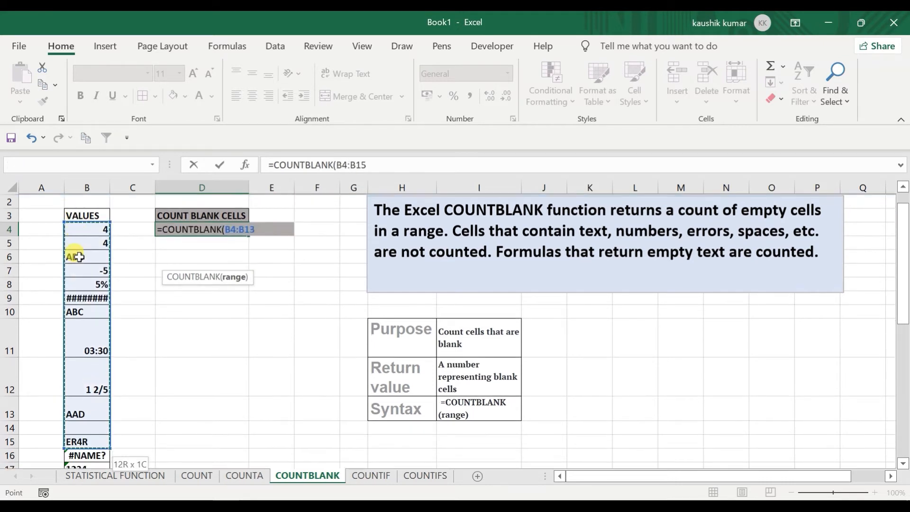
key("ctrl+shift+Up")
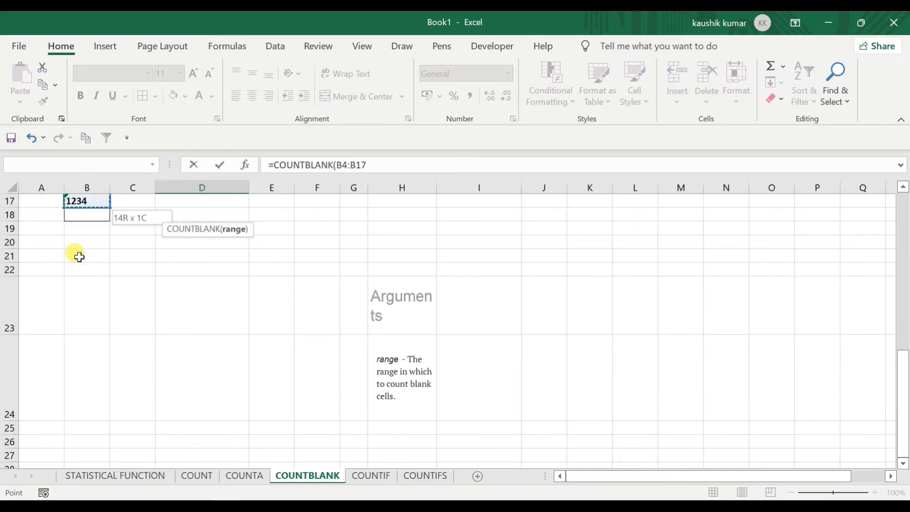
key("shift+Down")
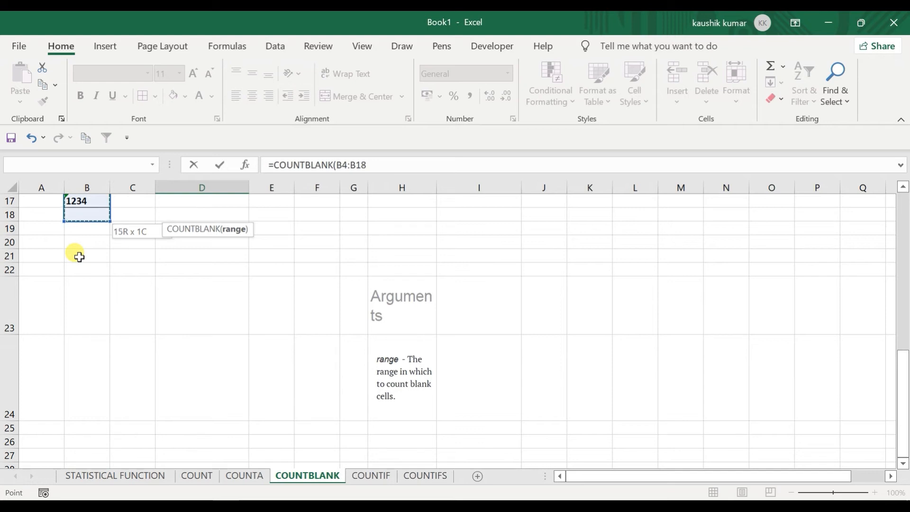
left_click_drag(903, 379, 904, 194)
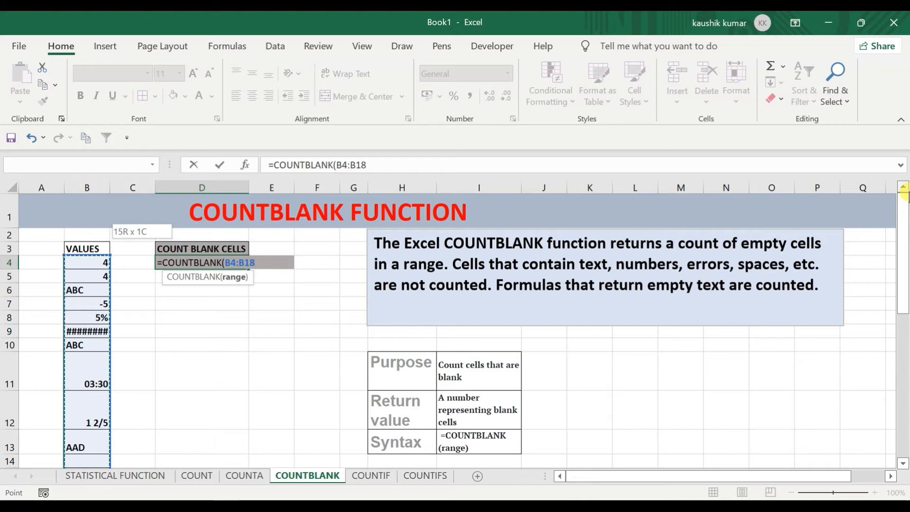
type(")")
key("Return")
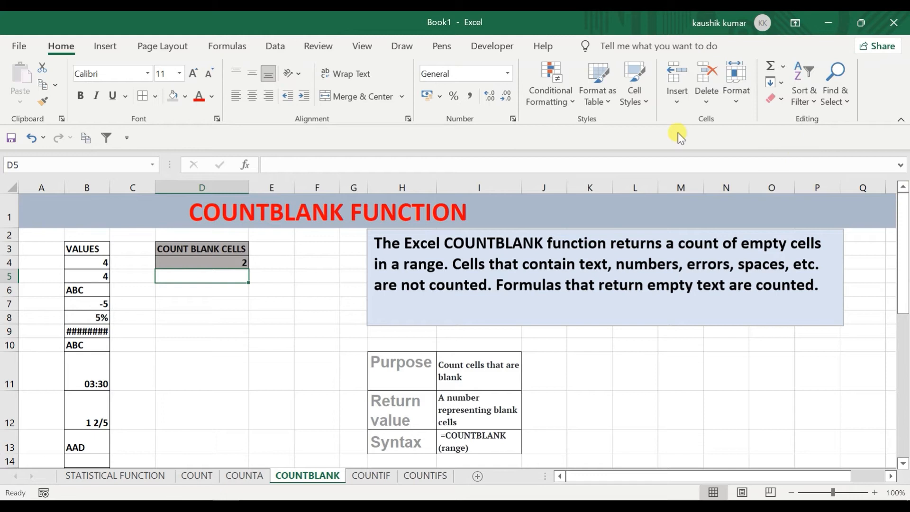
Walk through the VALUES list from B4 to B18 to check which cells are blank.
left_click(91, 258)
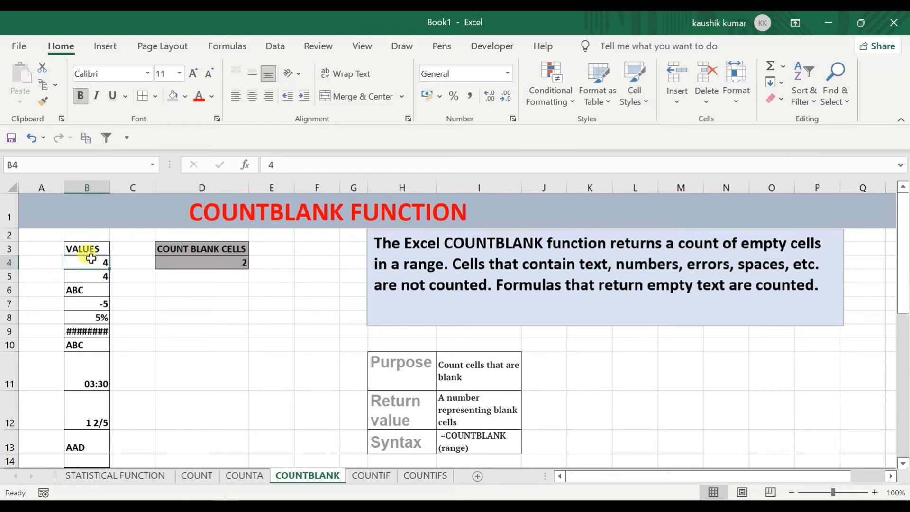
key("Down")
key("Down")
key("Down")
key("Down")
key("Down")
key("Down")
key("Down")
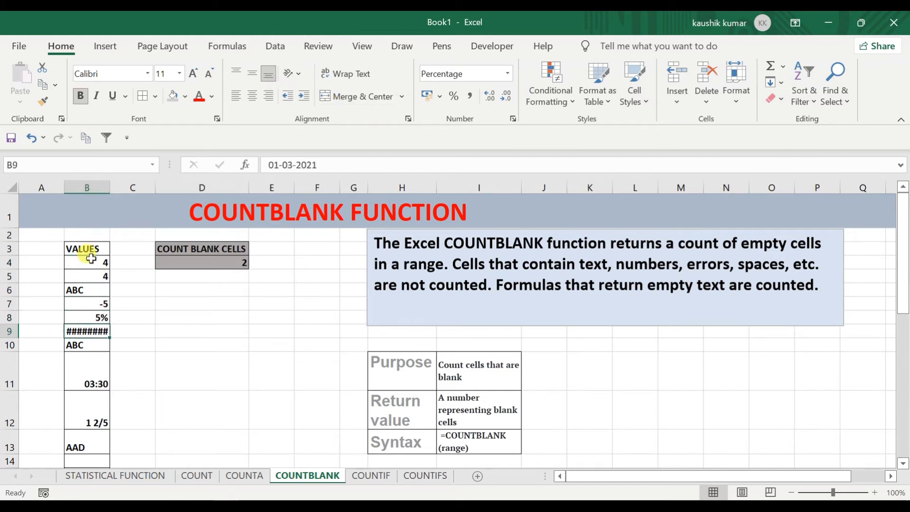
key("Down")
key("Down")
key("Down")
key("Down")
key("Down")
key("Up")
key("Up")
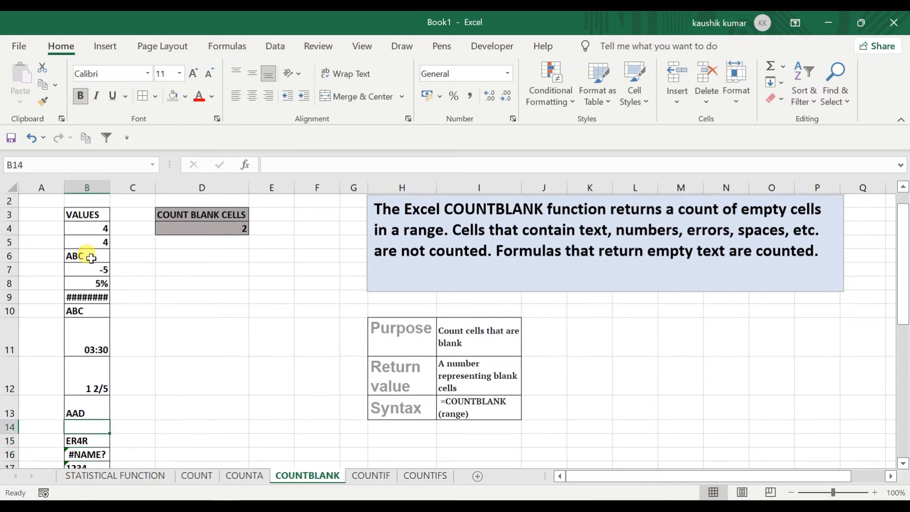
key("Down")
key("Down")
key("Down")
key("Down")
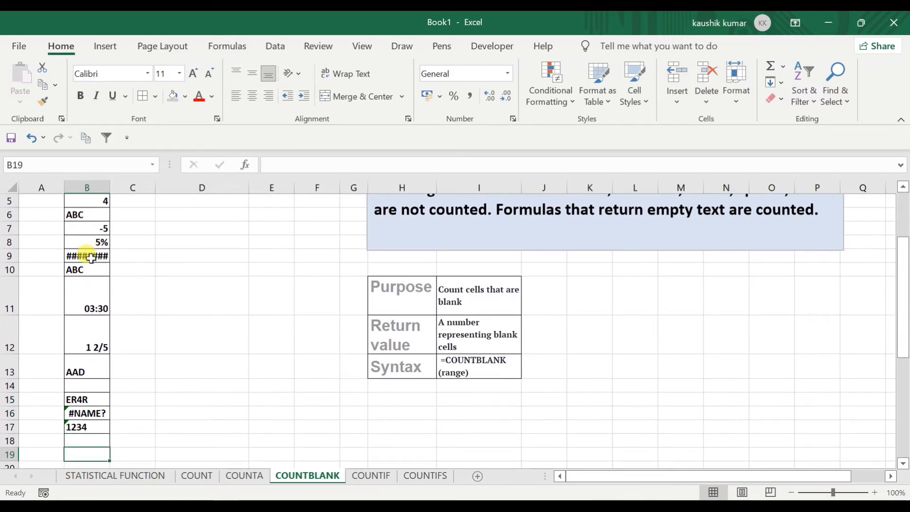
key("Up")
key("Down")
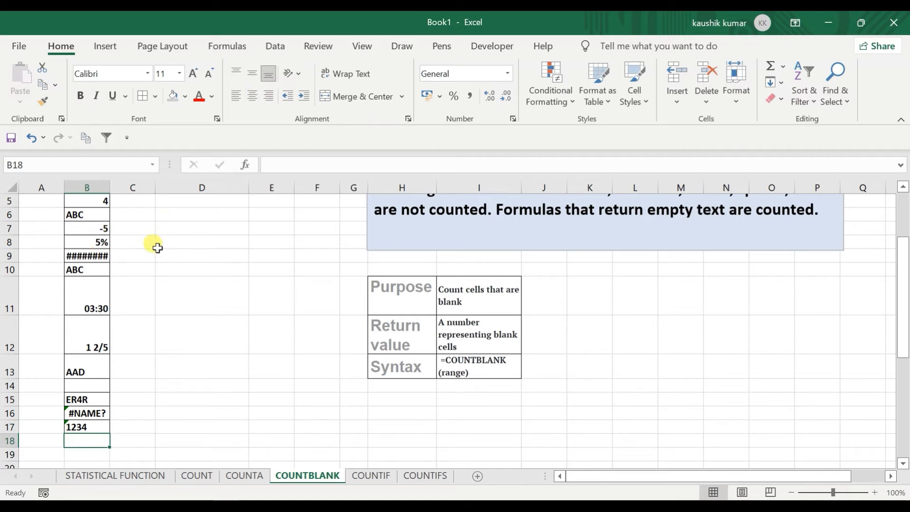
key("Up")
key("Up")
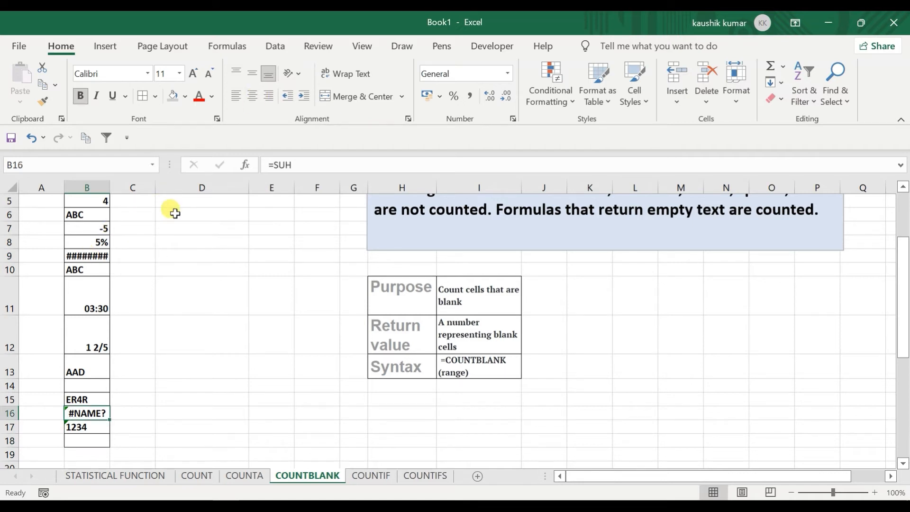
Reopen the COUNTBLANK formula in D4 and inspect the blank cells inside its highlighted range.
key("ctrl+Up")
key("ctrl+Up")
key("ctrl+Up")
key("Right")
left_click(175, 214)
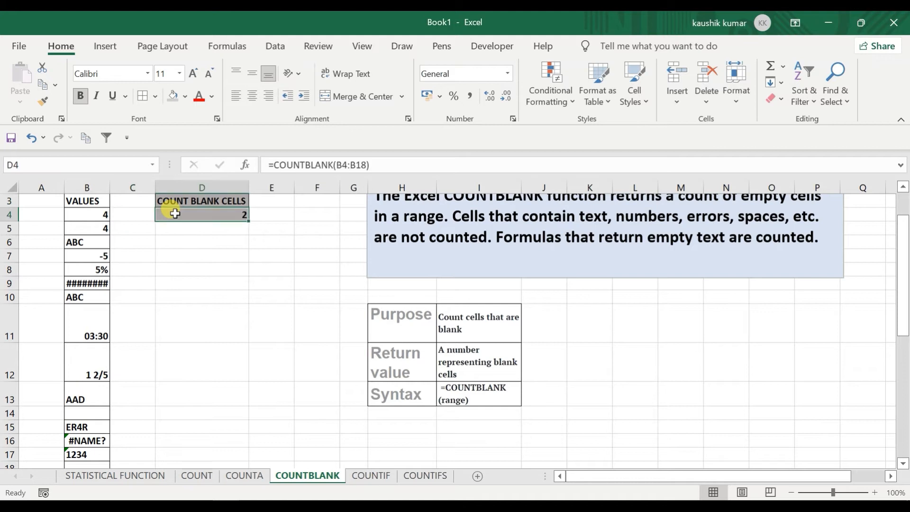
double_click(175, 214)
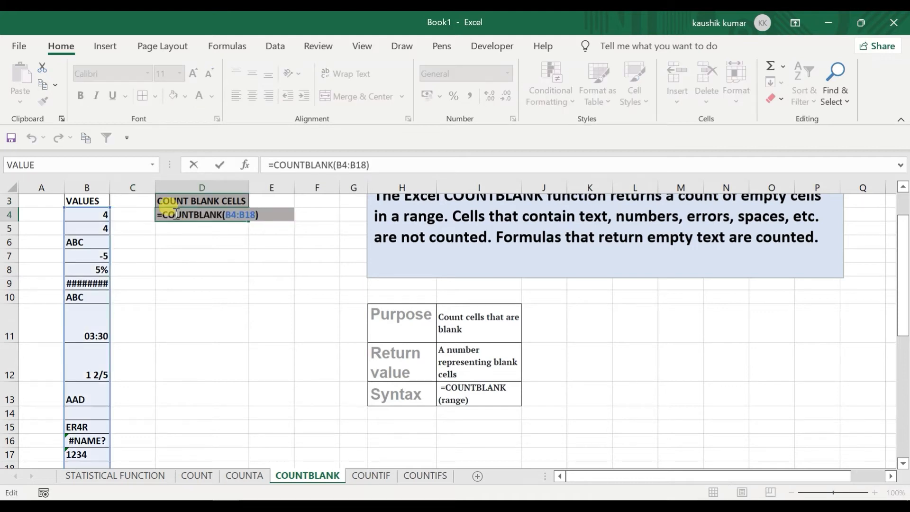
left_click_drag(905, 247, 905, 308)
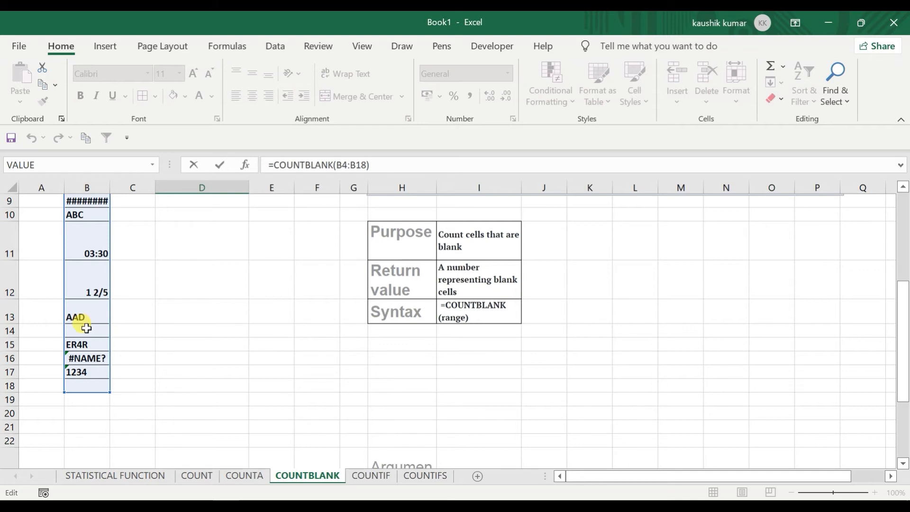
left_click_drag(905, 336, 904, 251)
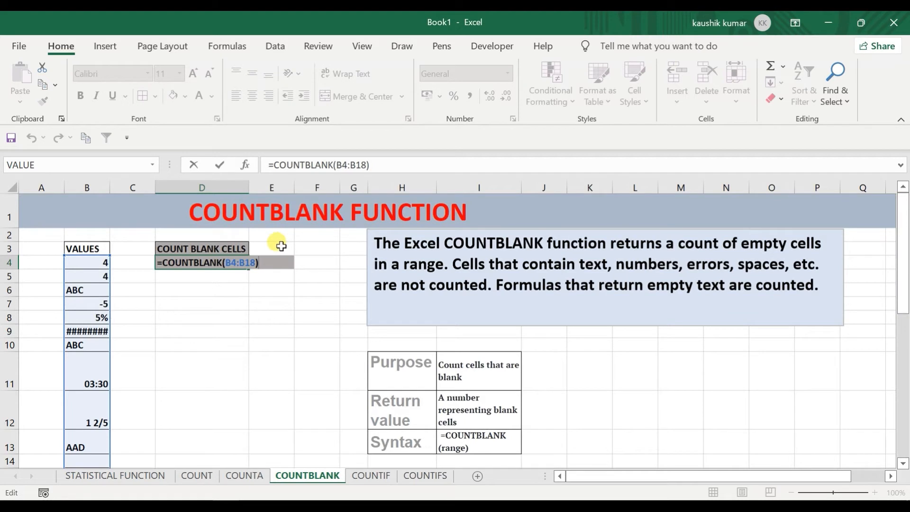
key("Return")
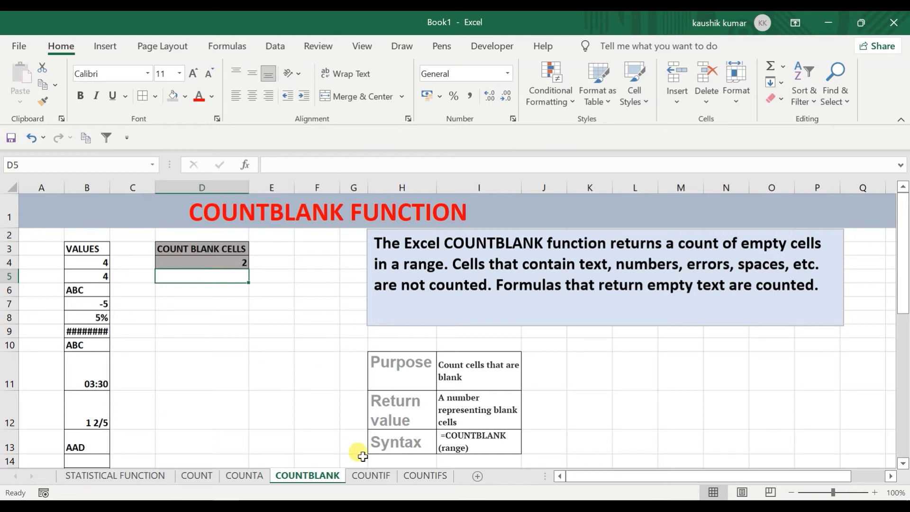
Open the COUNTIF sheet and review the function's purpose, return value, syntax and arguments in the reference table at J11:K15.
left_click(372, 476)
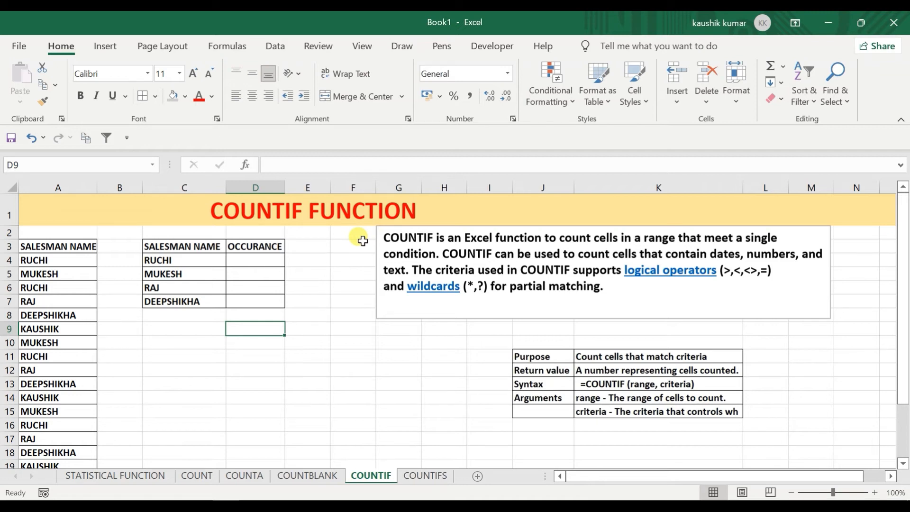
left_click(612, 355)
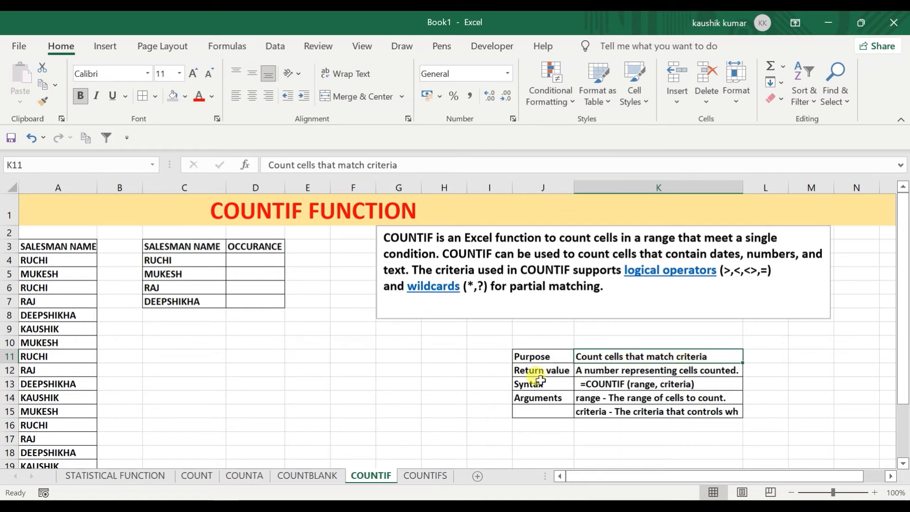
left_click(592, 371)
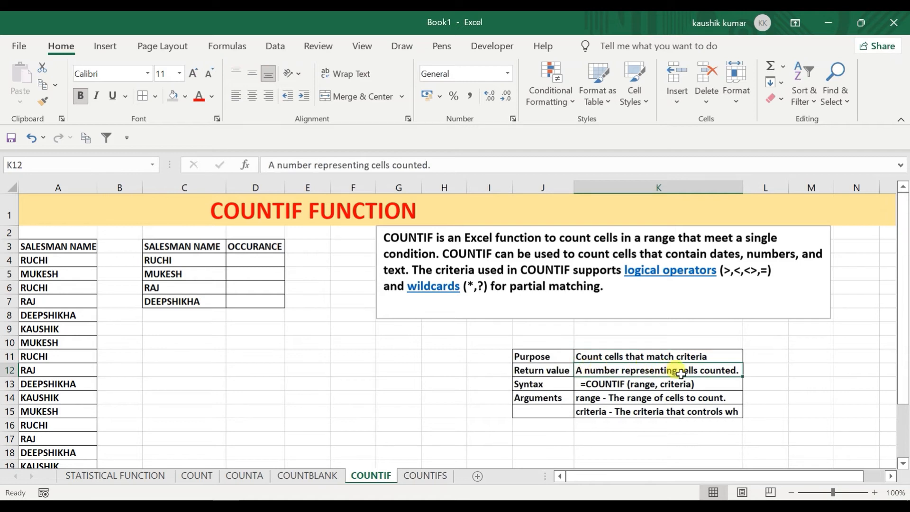
left_click(540, 387)
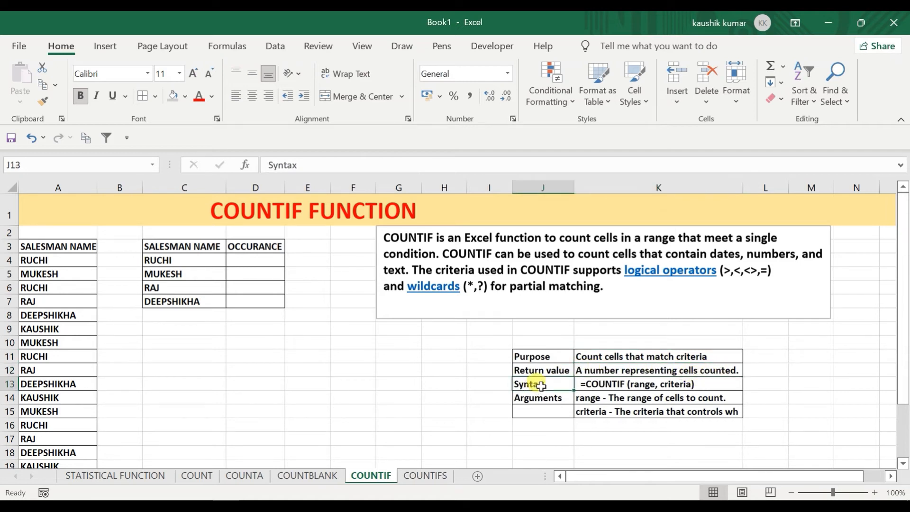
left_click(595, 387)
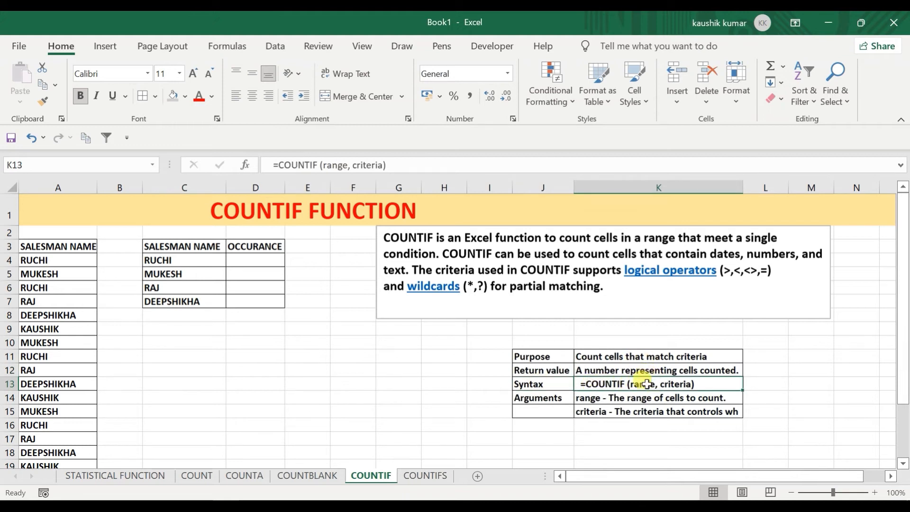
left_click(557, 398)
left_click(619, 401)
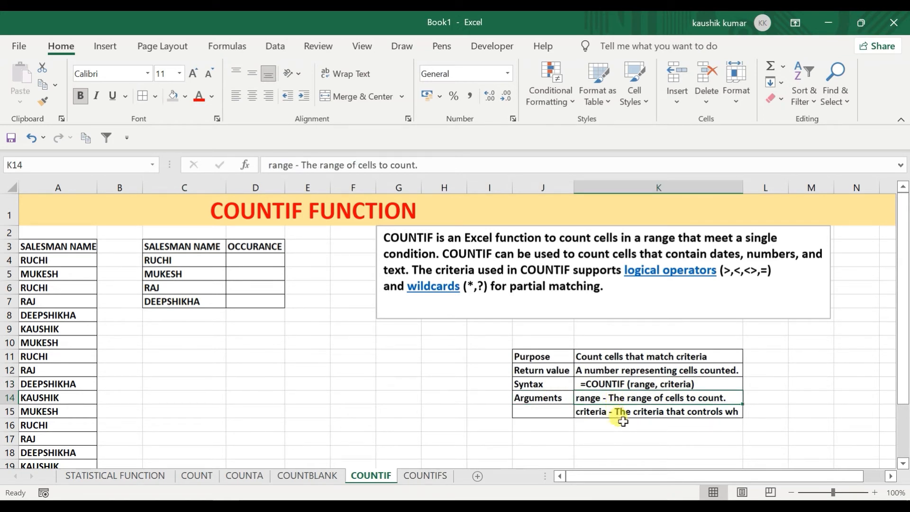
left_click(621, 420)
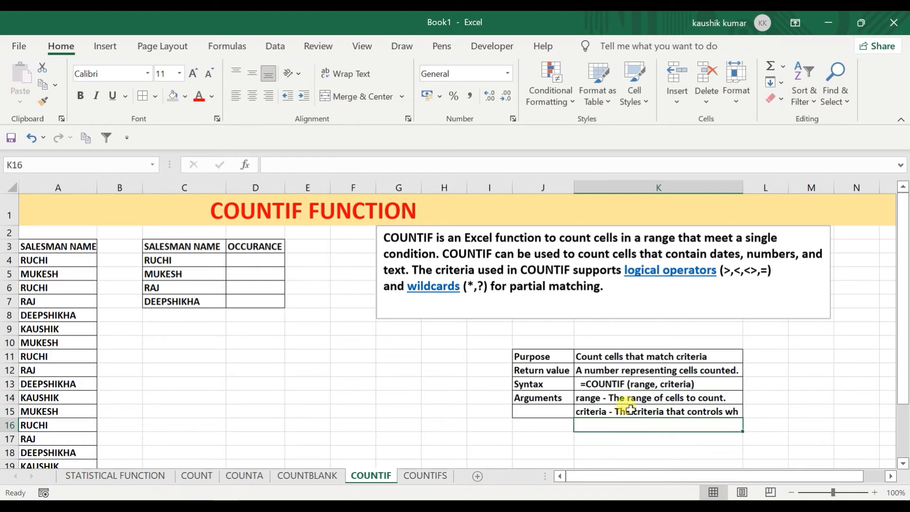
left_click(625, 409)
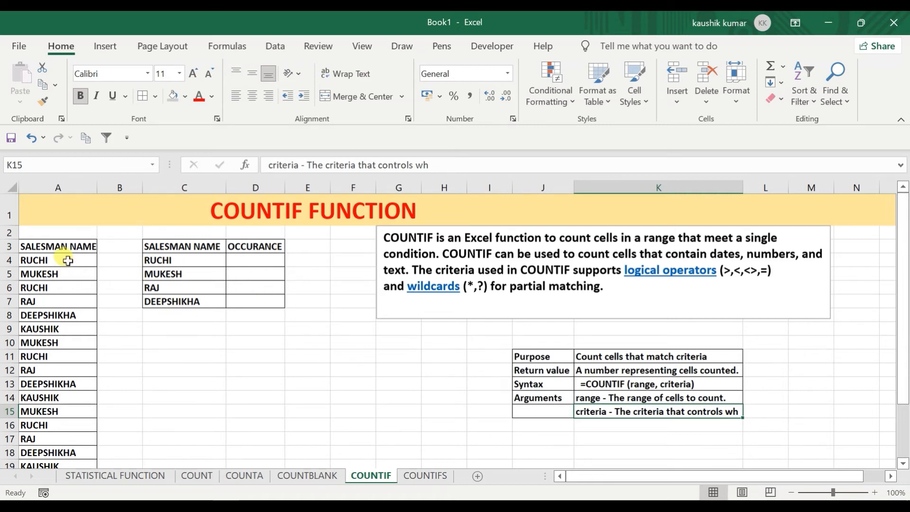
Enter =COUNTIF($A$4:$A$20,C4) in D4 to count how often the first summary-table salesman appears in the column A list.
left_click_drag(67, 246, 75, 346)
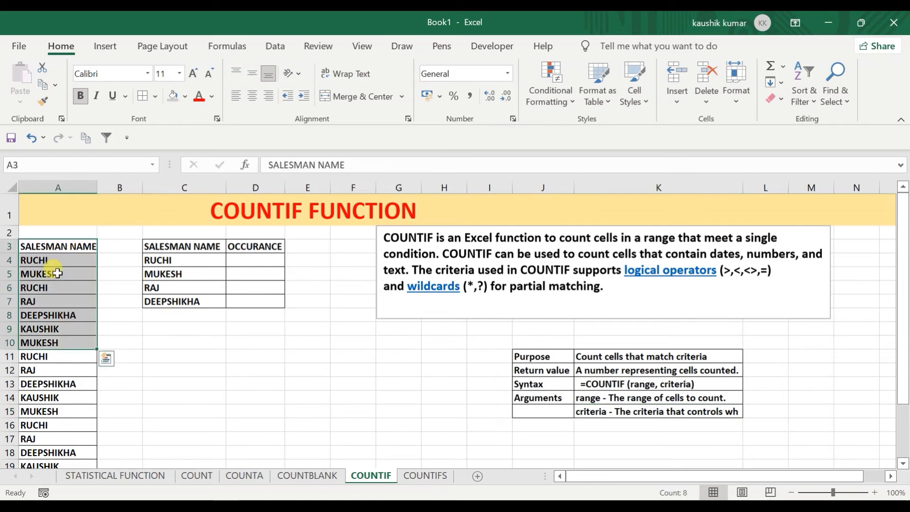
left_click_drag(52, 264, 65, 439)
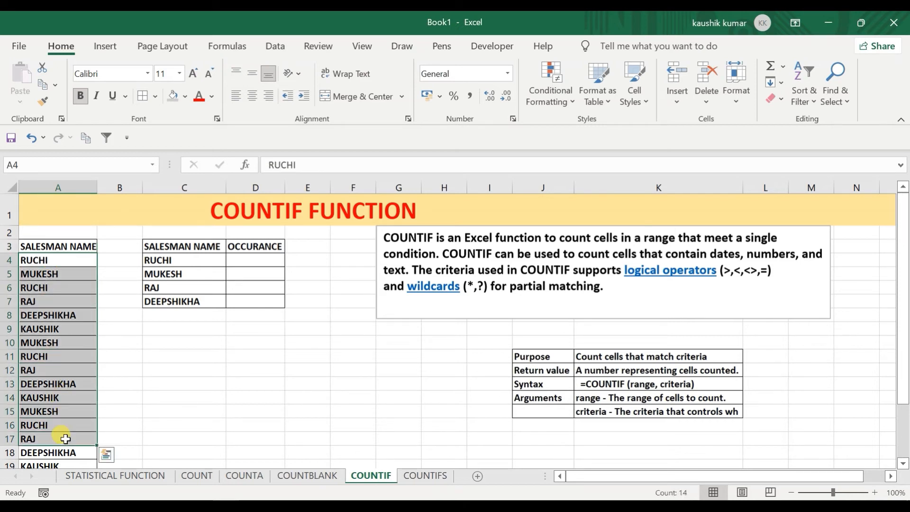
left_click_drag(59, 258, 73, 368)
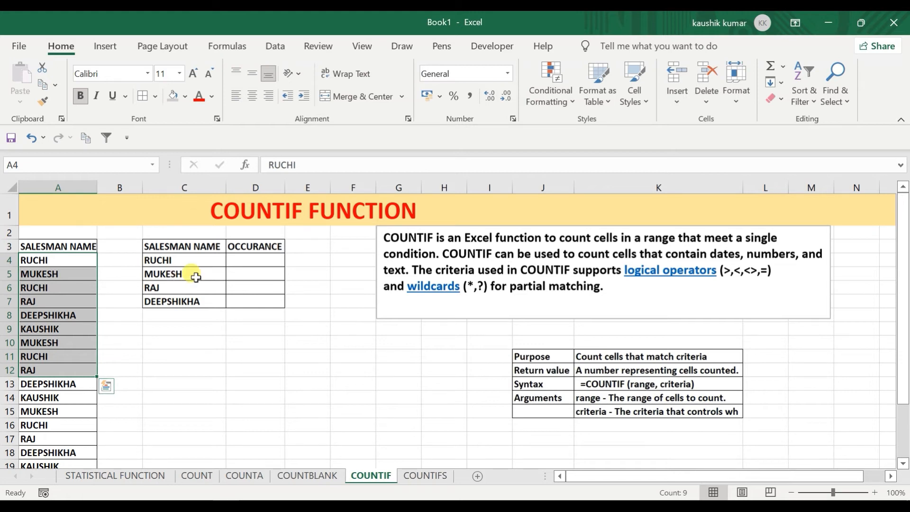
left_click(249, 264)
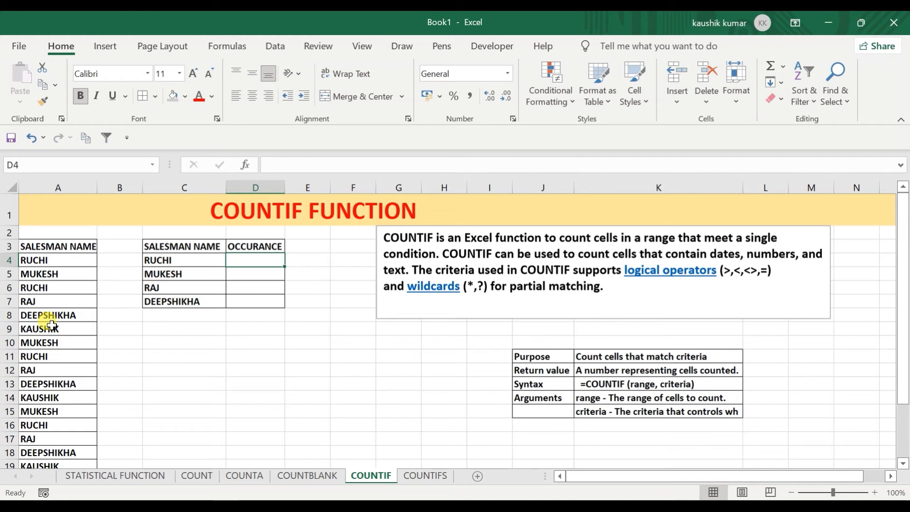
type("=")
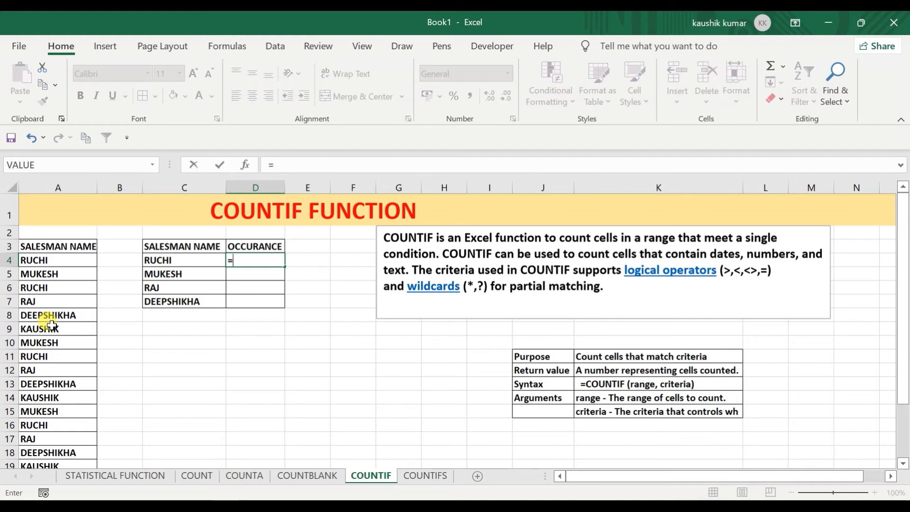
type("COUNTIF(")
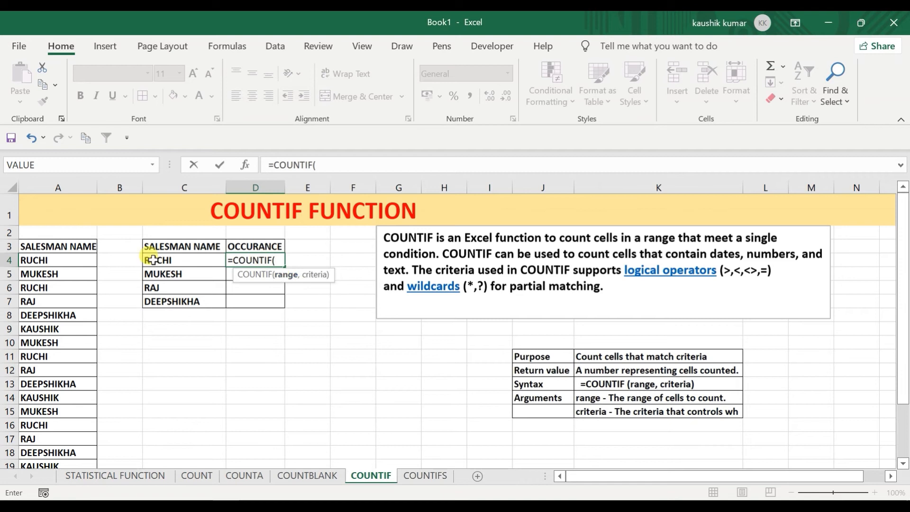
left_click(36, 262)
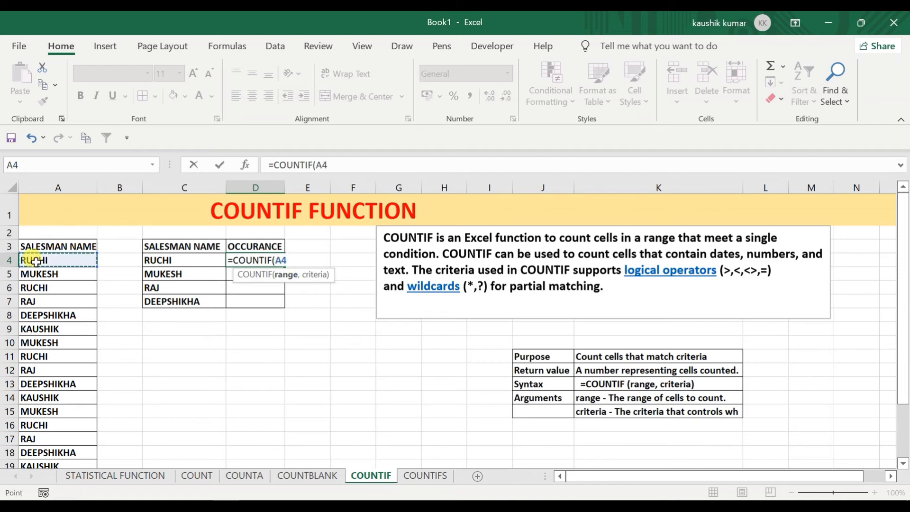
key("ctrl+shift+Down")
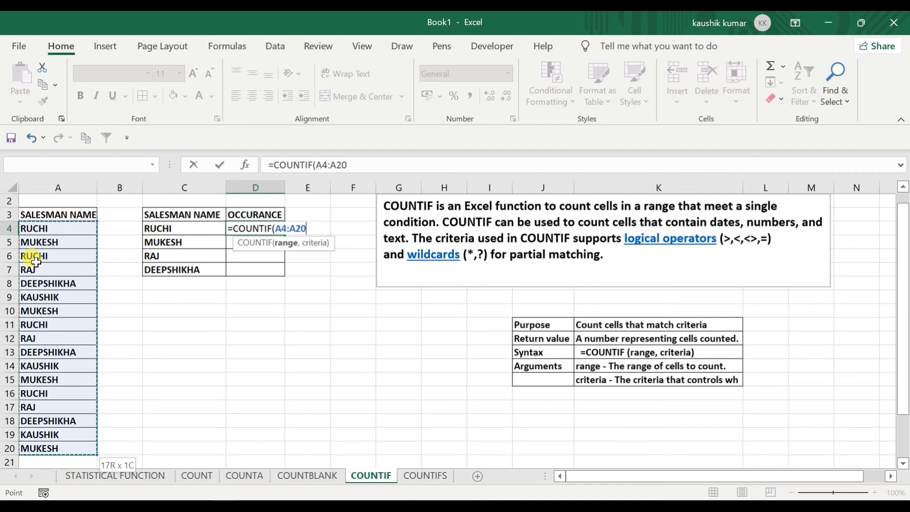
key("F4")
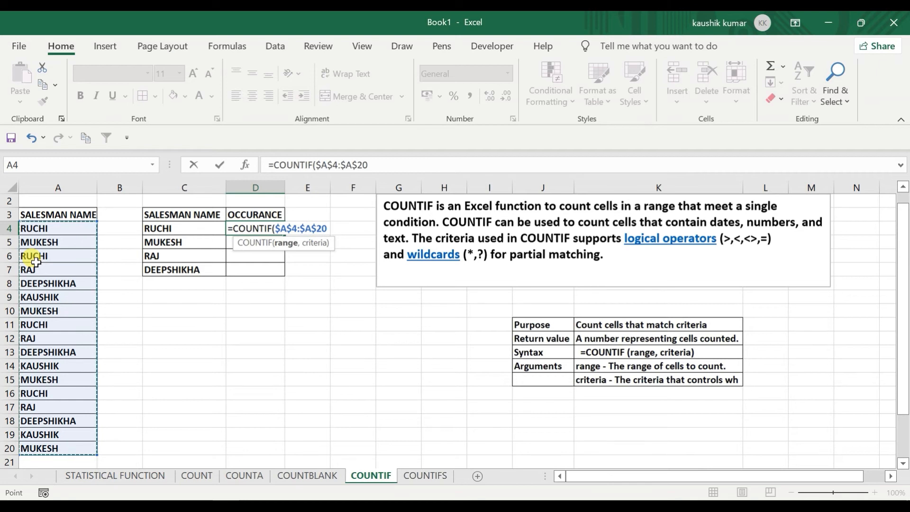
type(",")
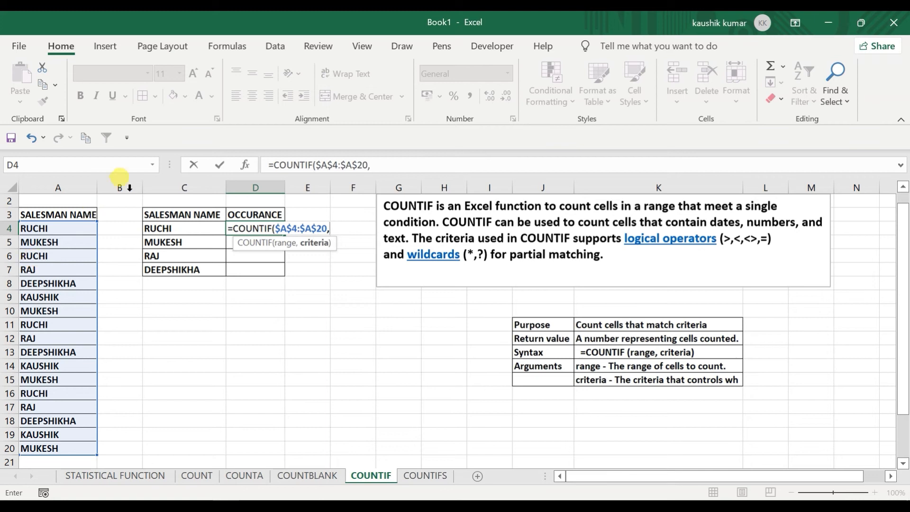
left_click(171, 229)
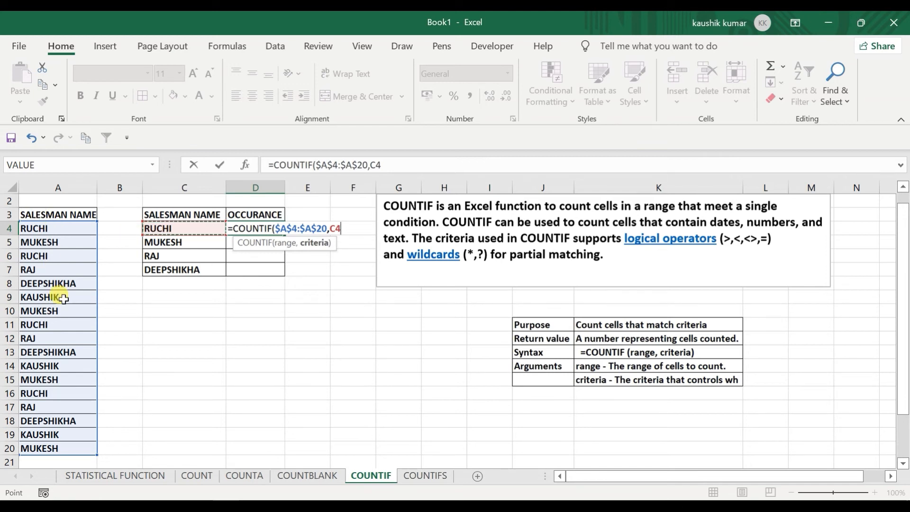
type(")")
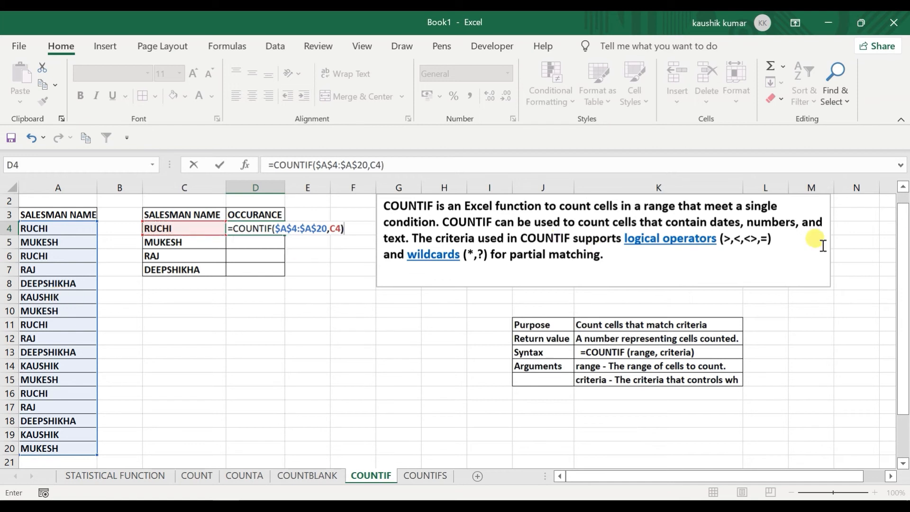
left_click_drag(905, 204, 903, 175)
key("Return")
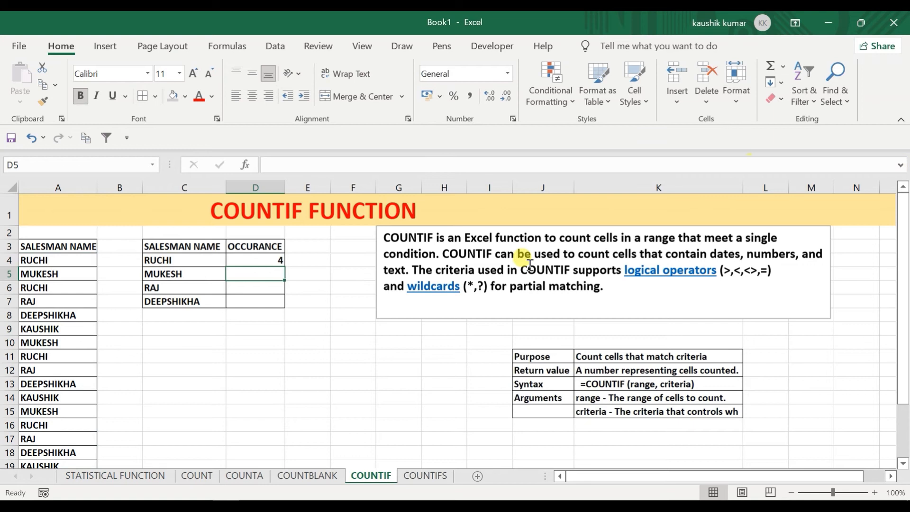
Fill the COUNTIF formula from D4 down to D7 and check the copied formulas for the remaining salesmen.
left_click(256, 260)
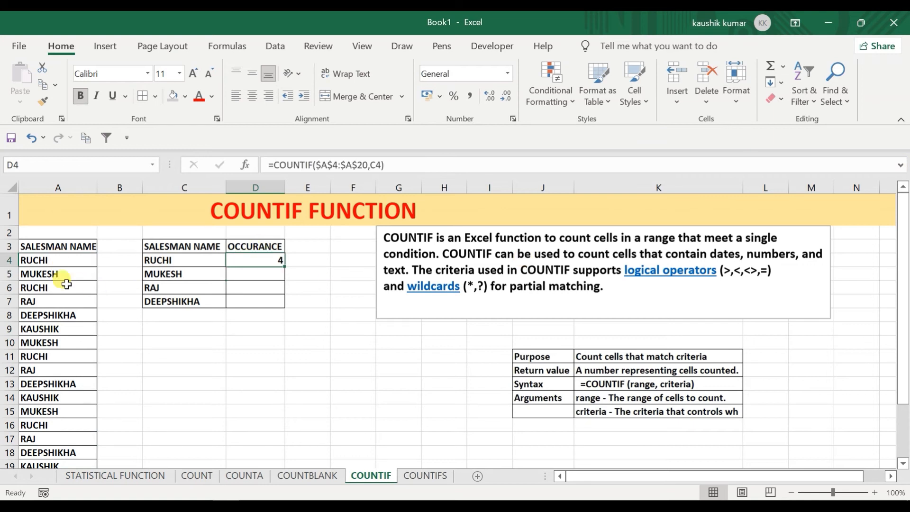
left_click_drag(284, 266, 283, 312)
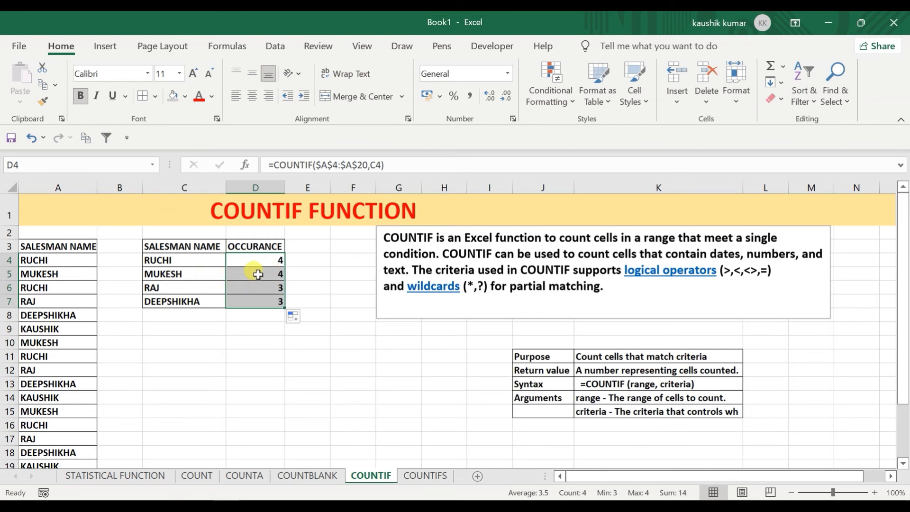
left_click(257, 274)
left_click(265, 290)
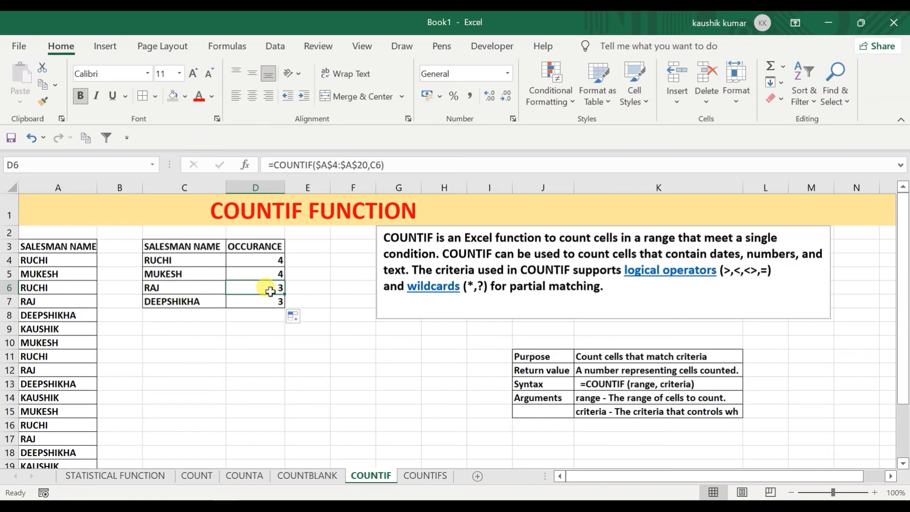
left_click(258, 303)
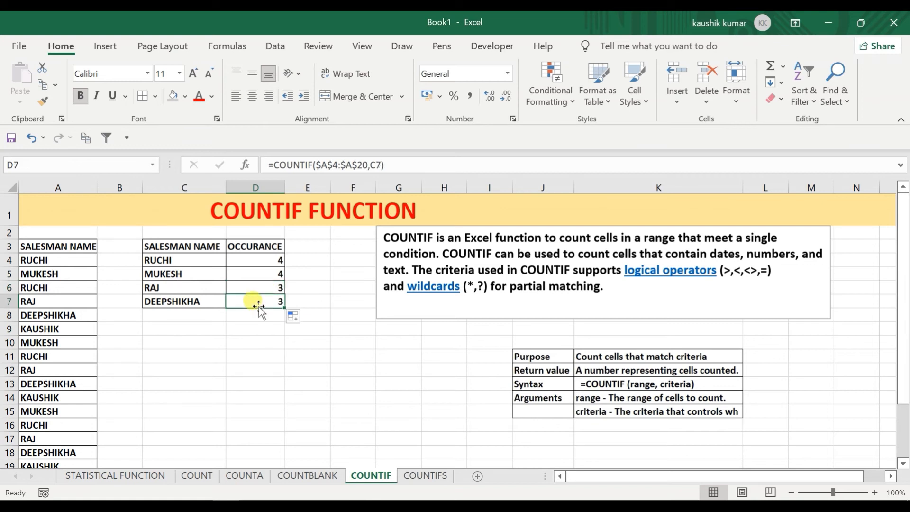
Walk through the column A salesman list to verify the occurrences of the name in C4.
left_click(42, 258)
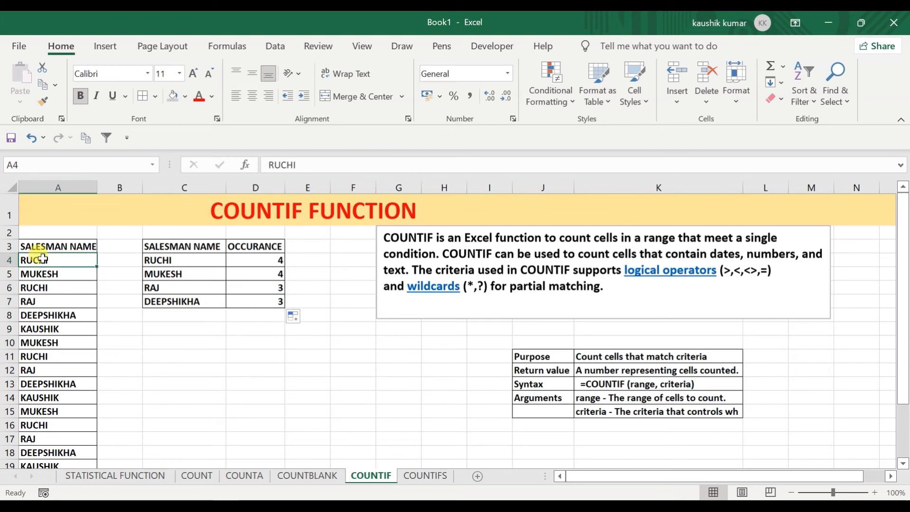
left_click(37, 288)
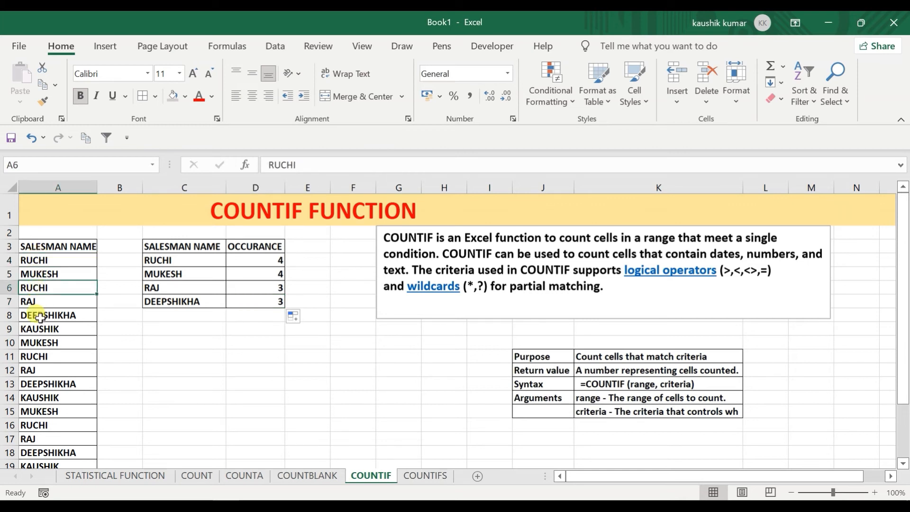
left_click(37, 356)
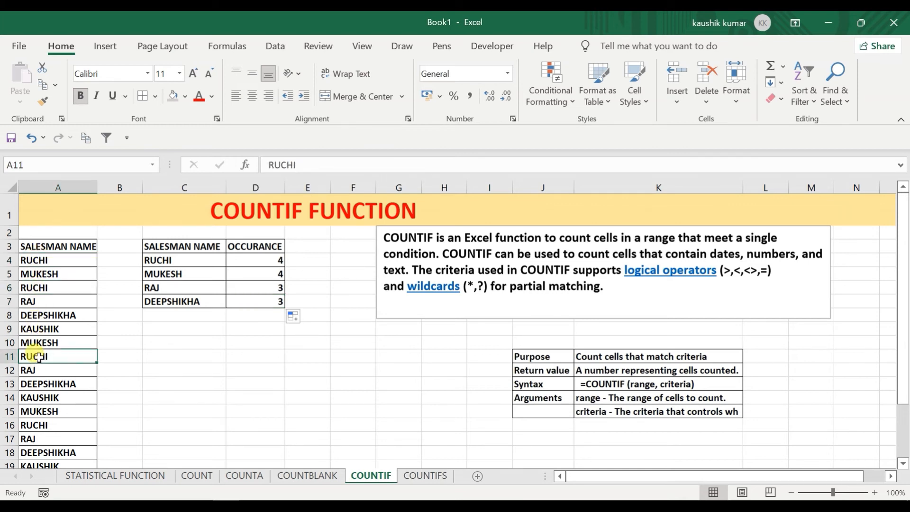
left_click(39, 425)
key("Down")
key("Down")
key("Down")
key("Down")
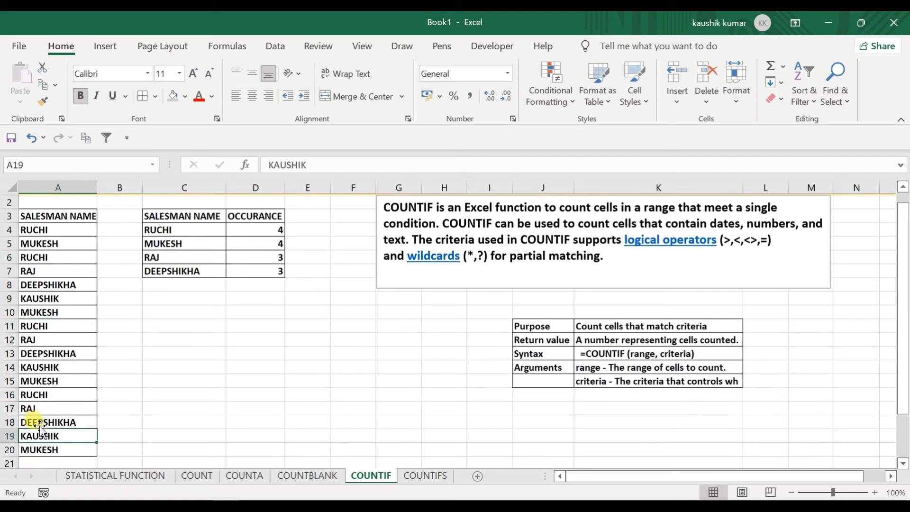
key("Up")
key("Up")
key("Up")
key("Up")
key("Up")
key("Up")
key("Up")
key("Up")
key("Up")
key("Up")
key("Up")
key("Up")
key("Up")
key("Up")
key("Up")
key("Up")
key("Up")
key("Up")
key("Up")
key("Up")
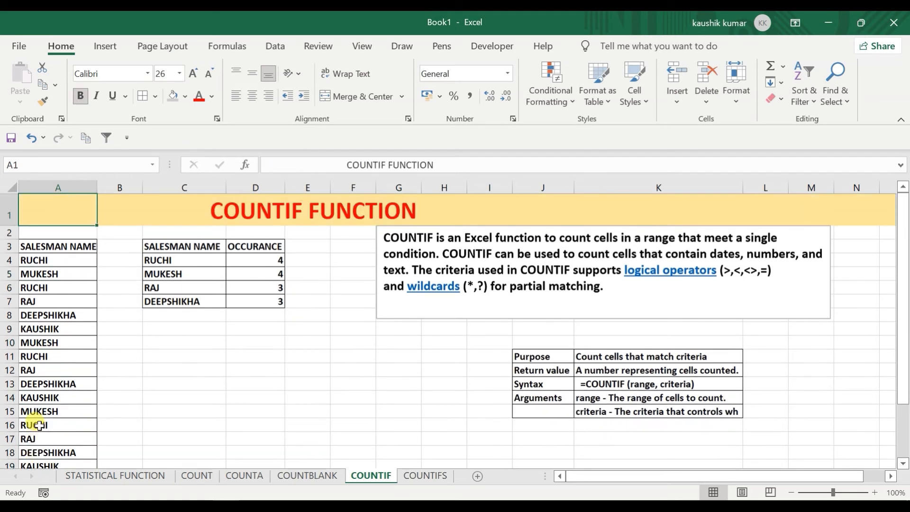
key("Down")
key("Down")
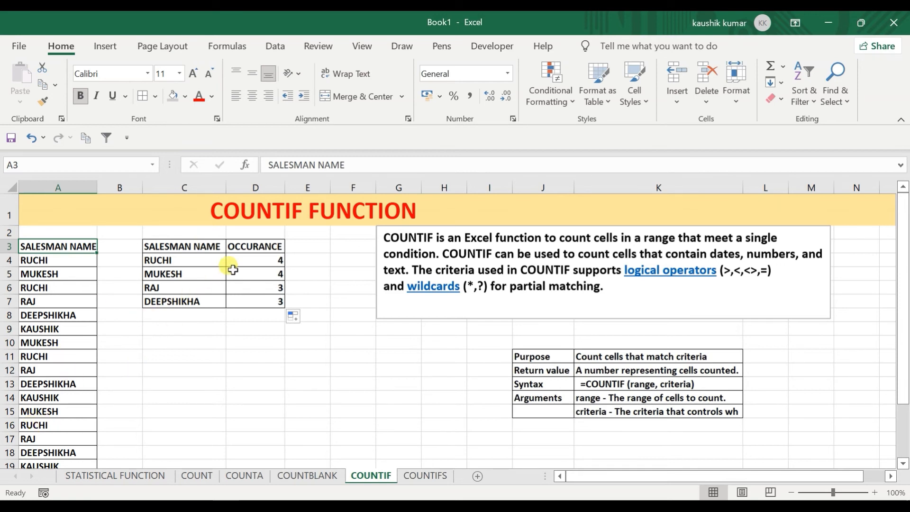
left_click(162, 257)
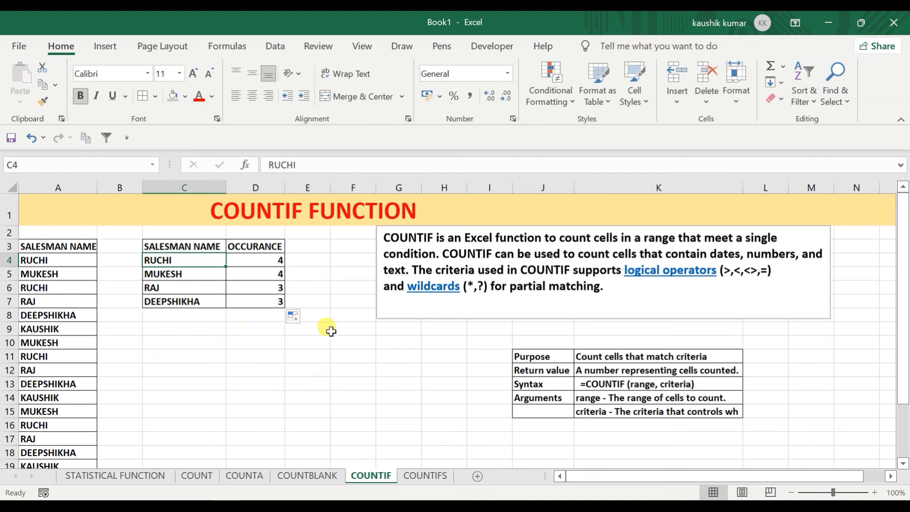
Open the COUNTIFS sheet and review the function's purpose, return value and syntax in I10:J12.
left_click(424, 476)
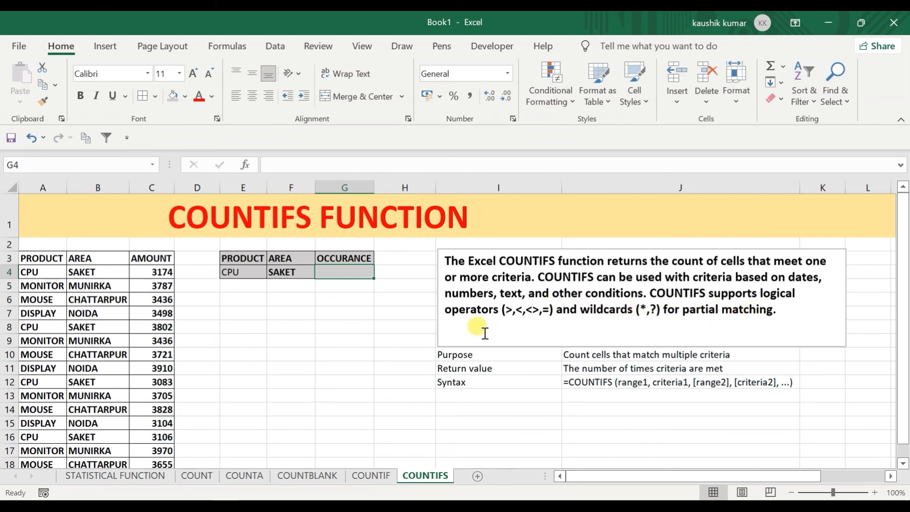
left_click(479, 357)
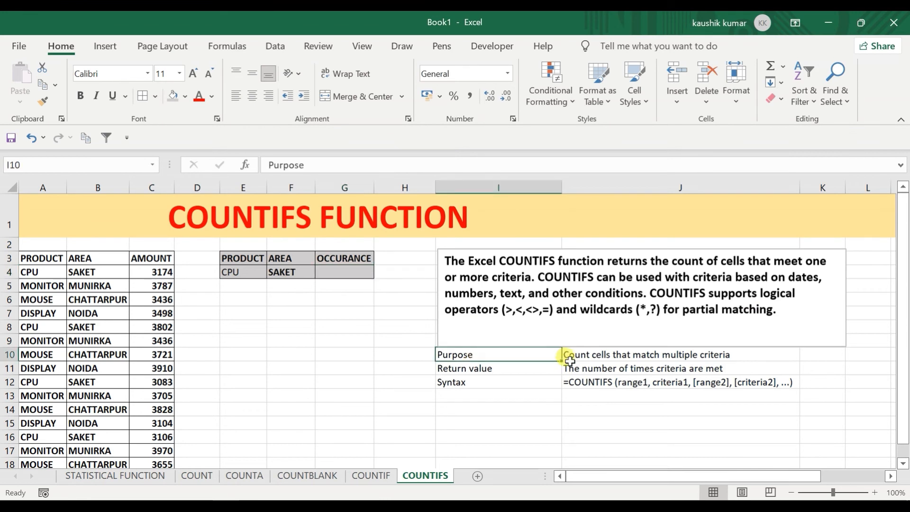
left_click(594, 354)
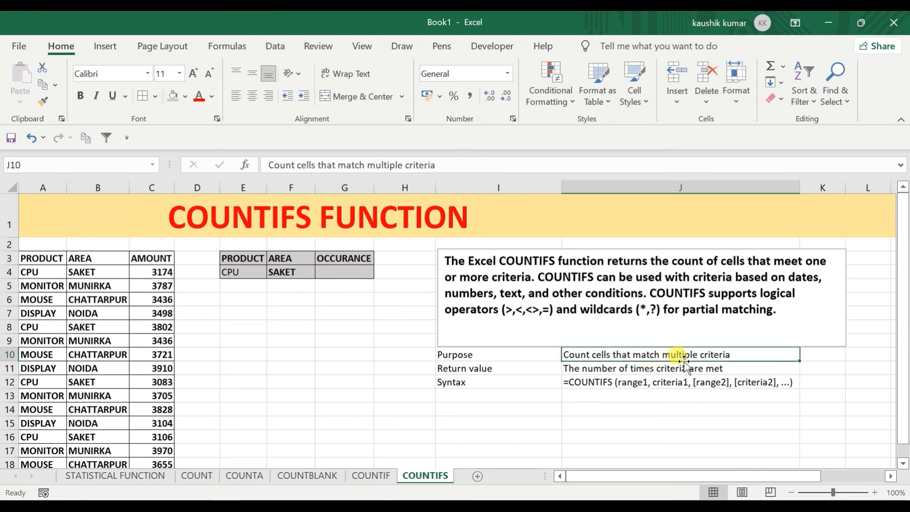
left_click(481, 368)
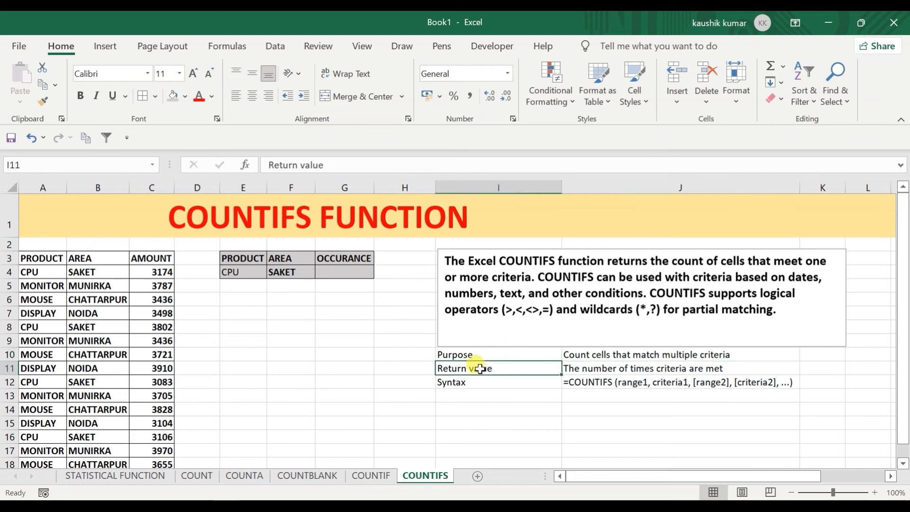
left_click(593, 371)
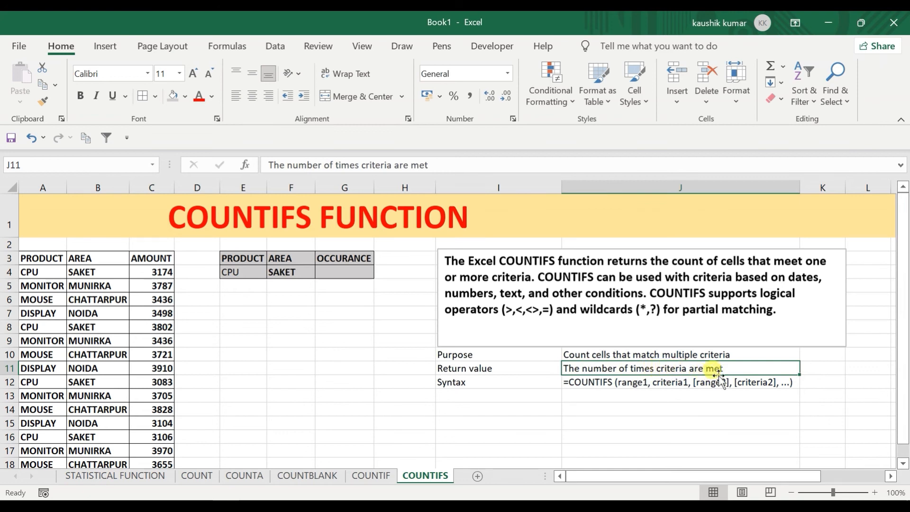
left_click(512, 382)
left_click(572, 383)
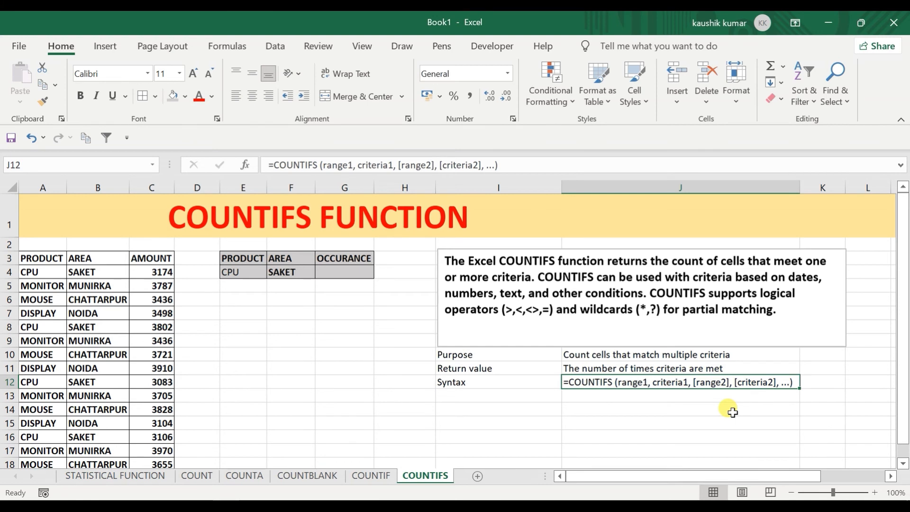
Compare the PRODUCT and AREA criteria on the COUNTIFS sheet with the single SALESMAN NAME criterion on the COUNTIF sheet.
left_click(349, 276)
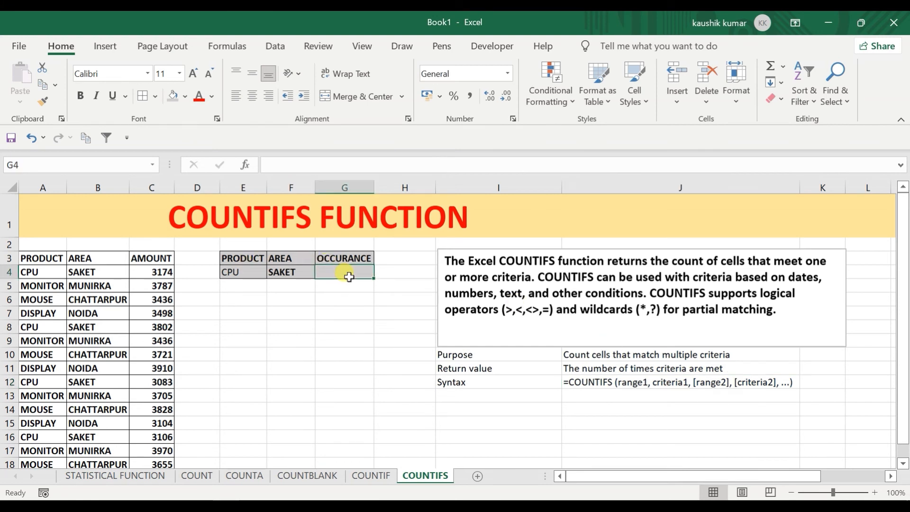
left_click_drag(239, 258, 290, 275)
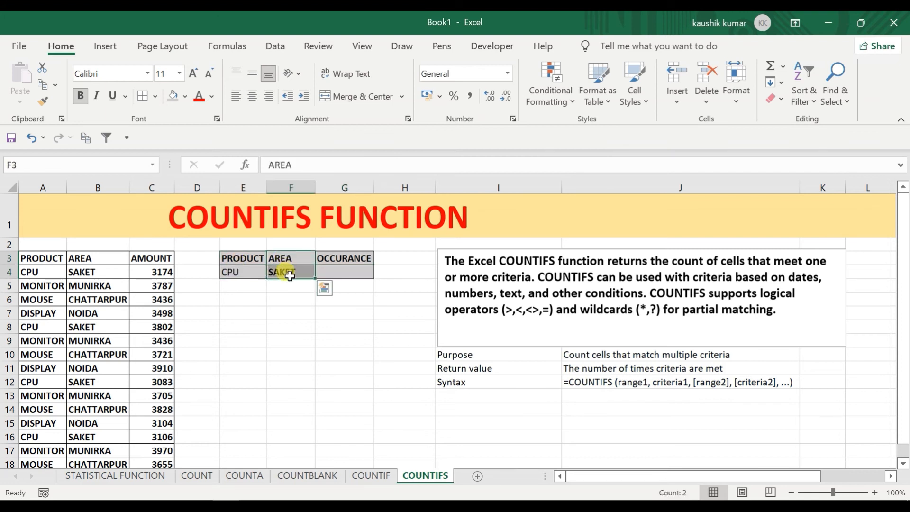
left_click(344, 271)
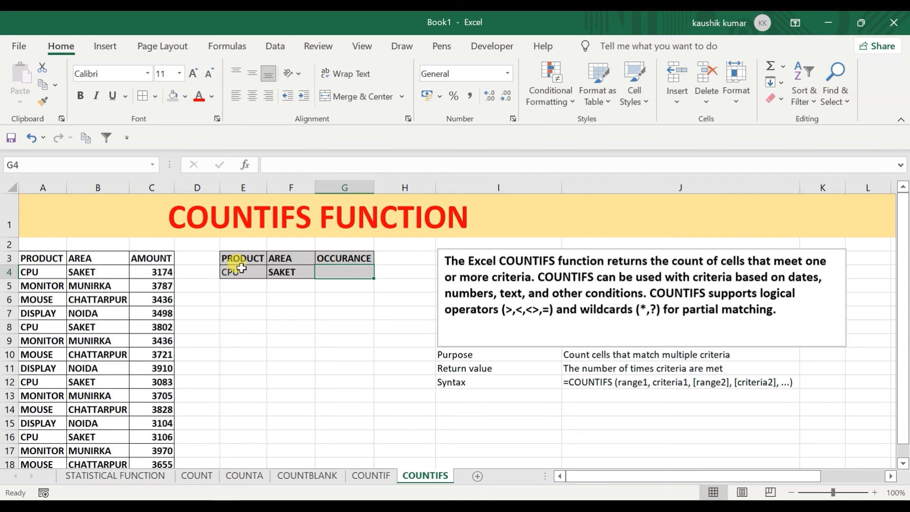
left_click(373, 476)
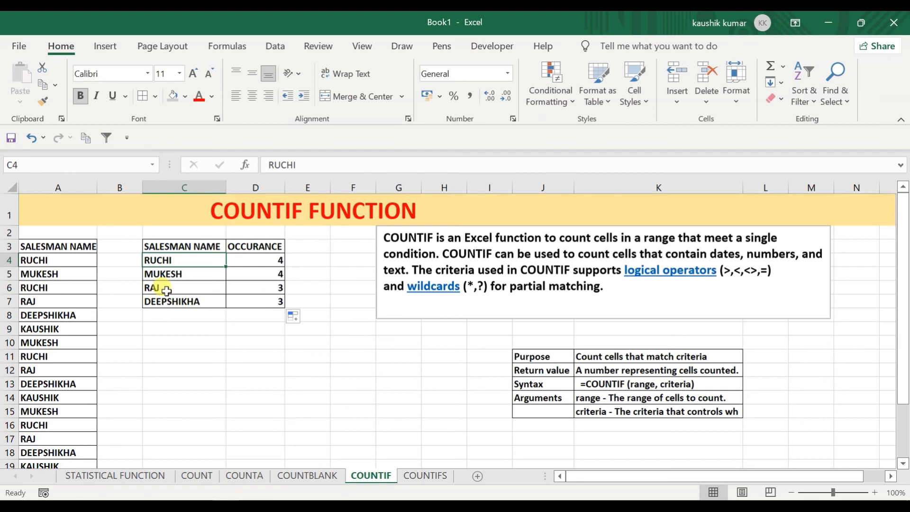
left_click(183, 270)
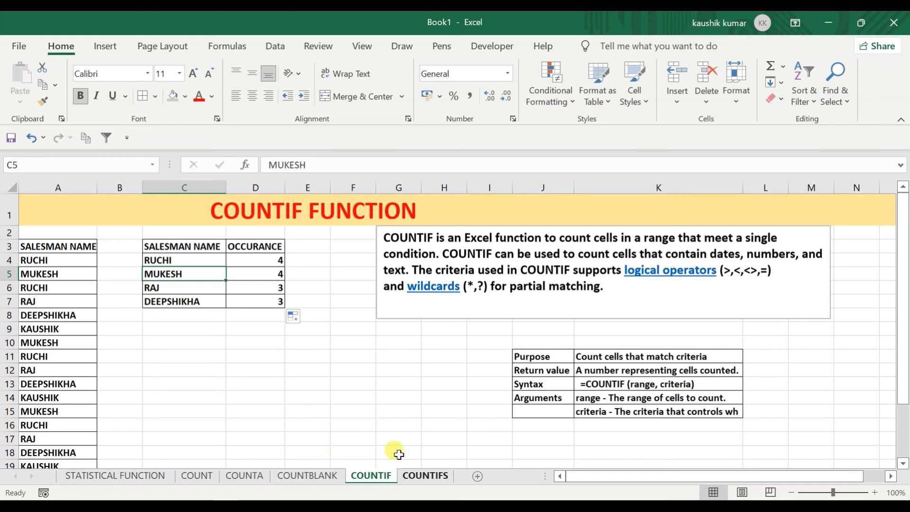
Start a COUNTIFS formula in G4 of the COUNTIFS sheet, pairing product range A3:A20 with criterion E4.
left_click(420, 475)
left_click_drag(240, 255, 285, 270)
left_click(330, 278)
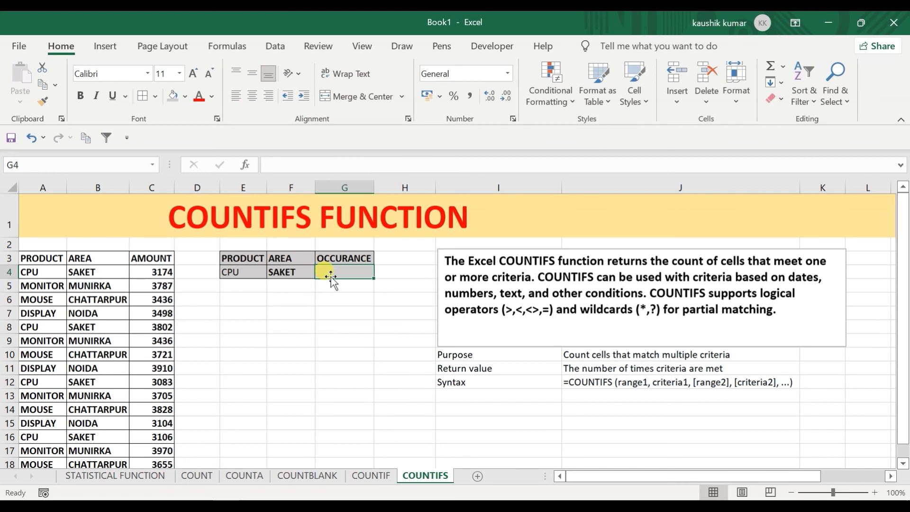
type("=COU")
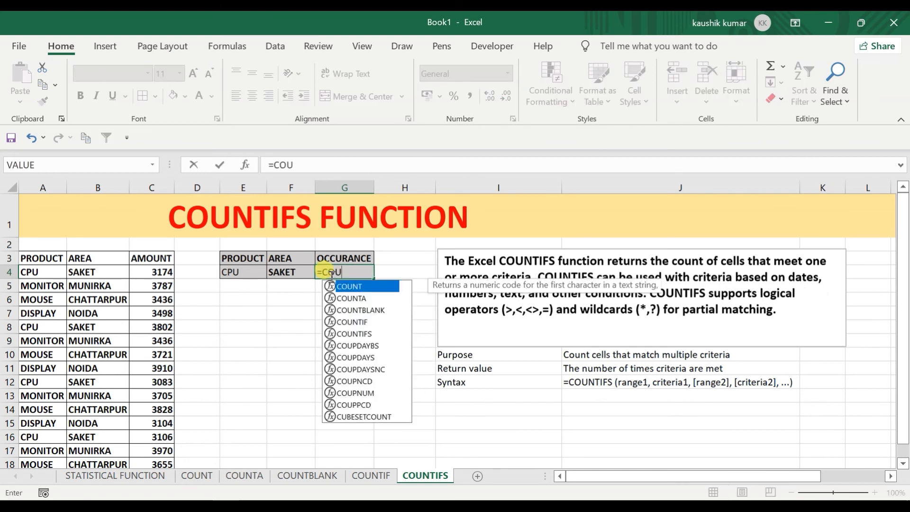
type("NTIFS")
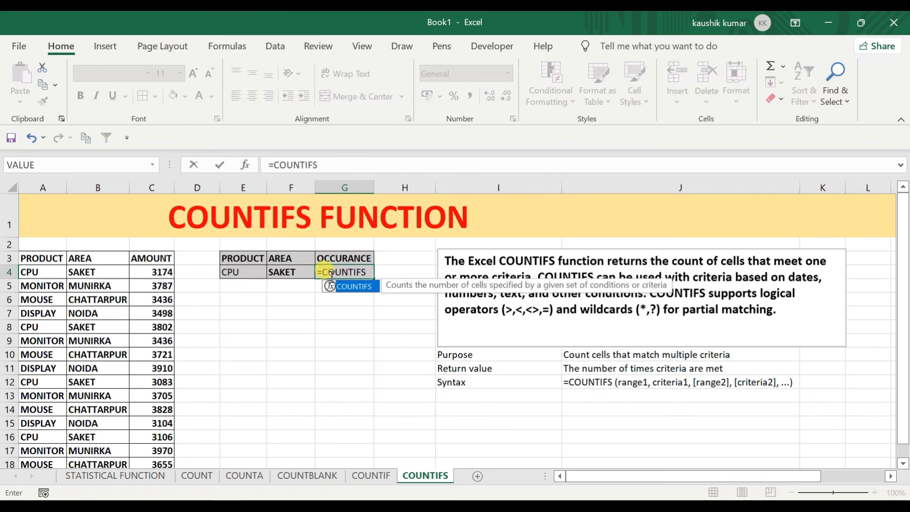
type("(")
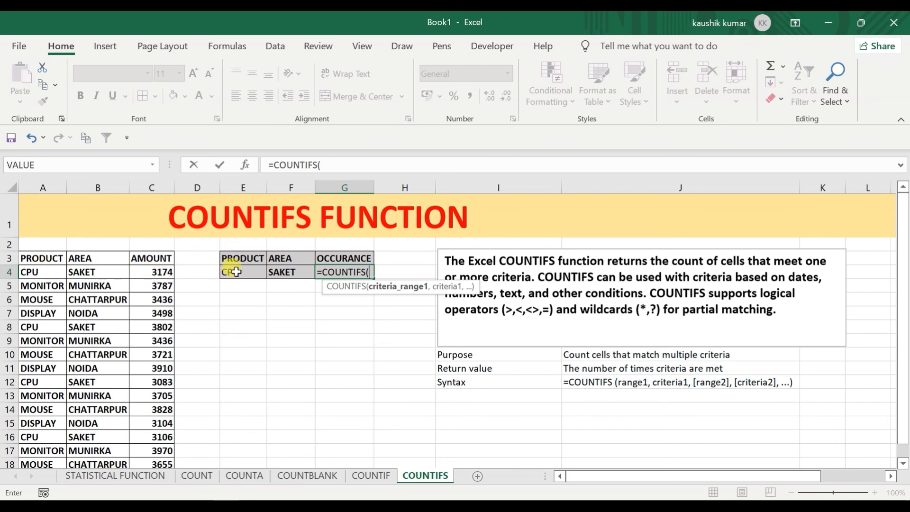
left_click_drag(27, 257, 28, 258)
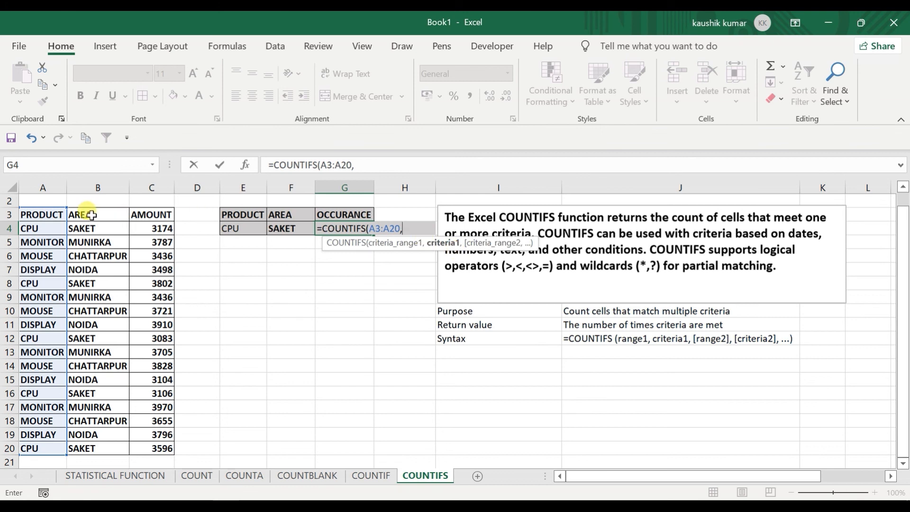
left_click(235, 225)
type(",")
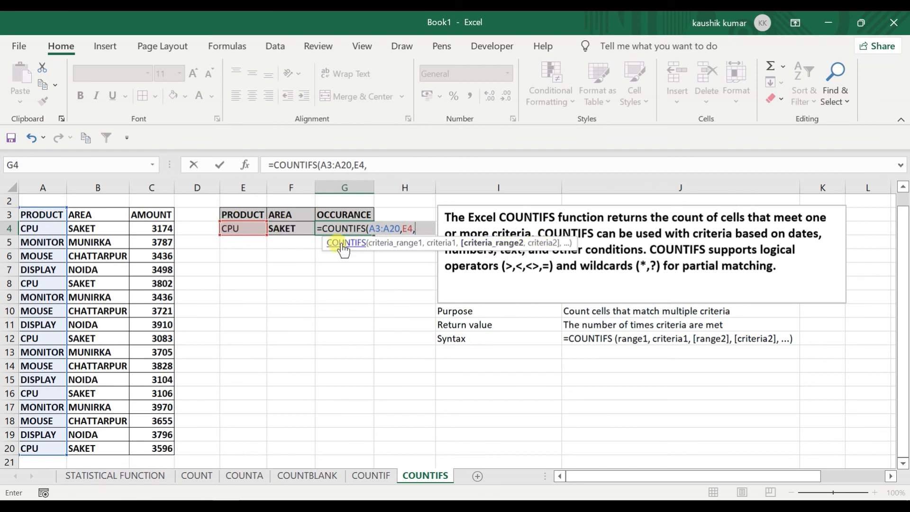
Add area range B3:B20 with criterion F4 to the COUNTIFS formula in G4 and complete it.
left_click(99, 215)
key("ctrl+shift+Down")
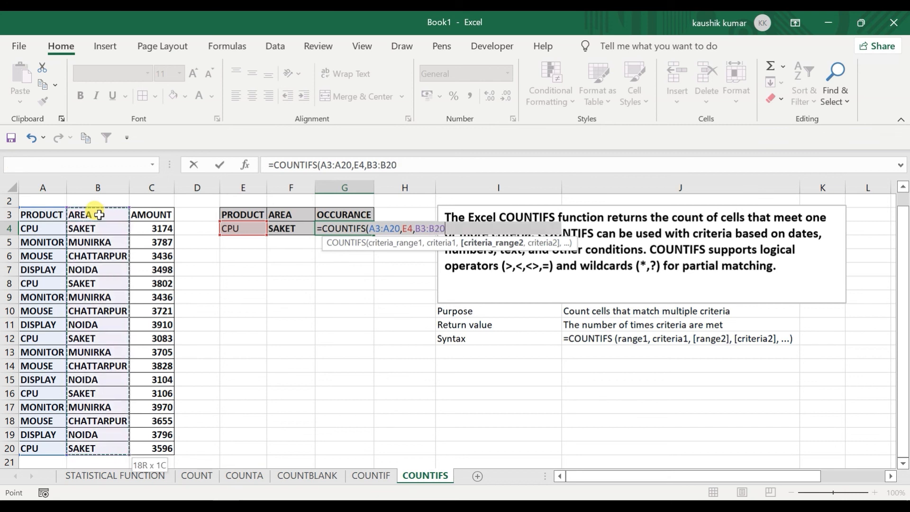
type(",")
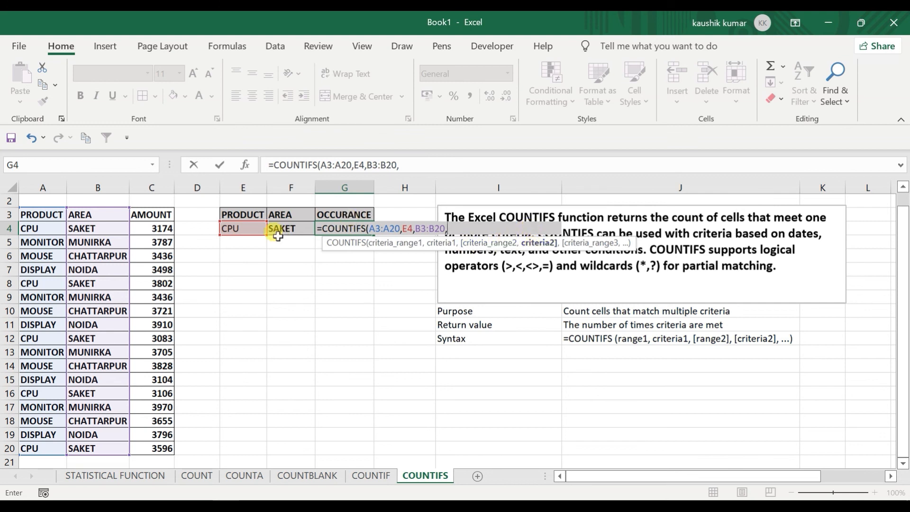
left_click(293, 228)
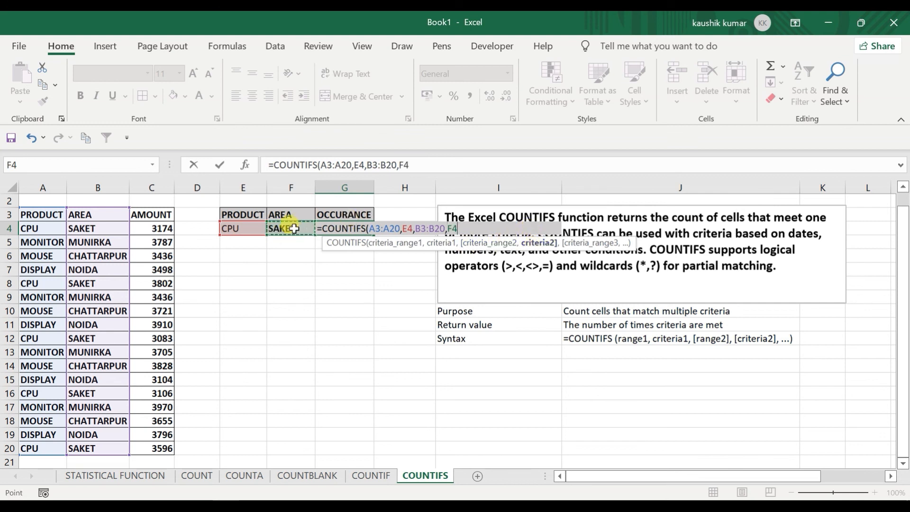
type(")")
key("Return")
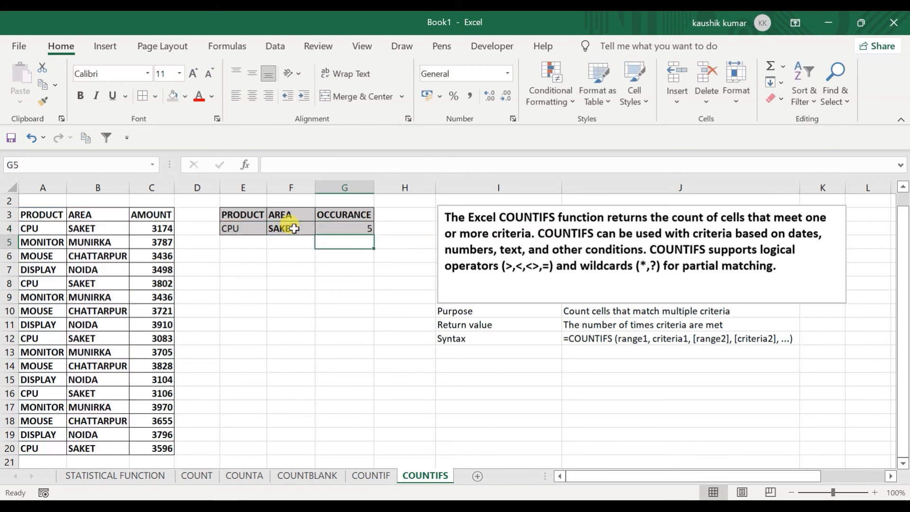
left_click(363, 227)
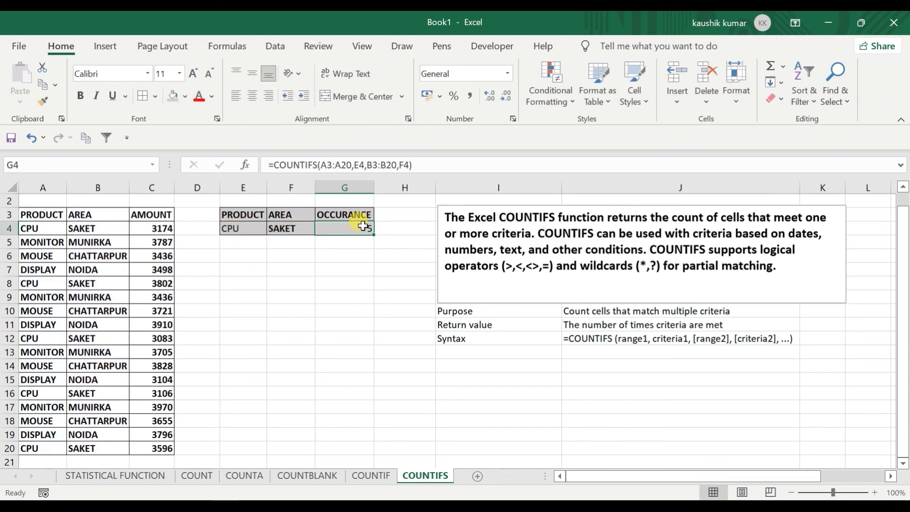
Walk through the CPU and SAKET rows in columns A and B to verify the COUNTIFS result in G4.
left_click(31, 226)
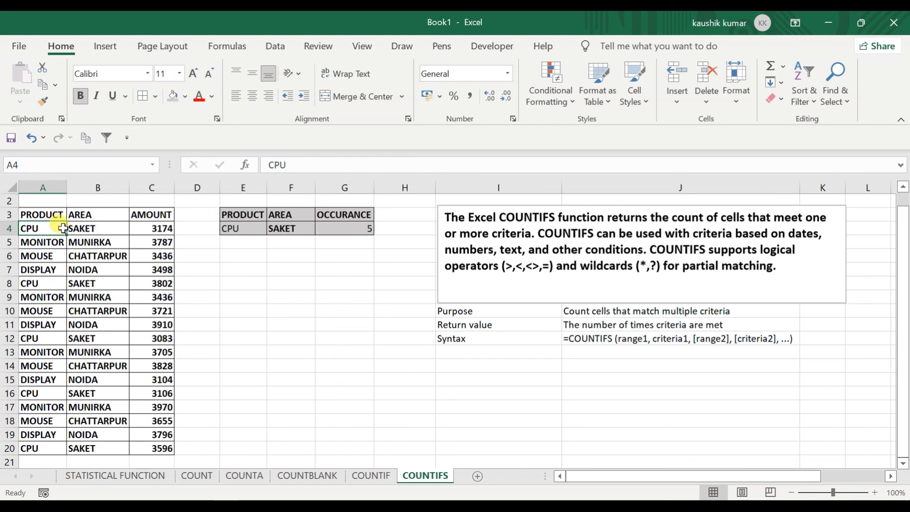
left_click(84, 228)
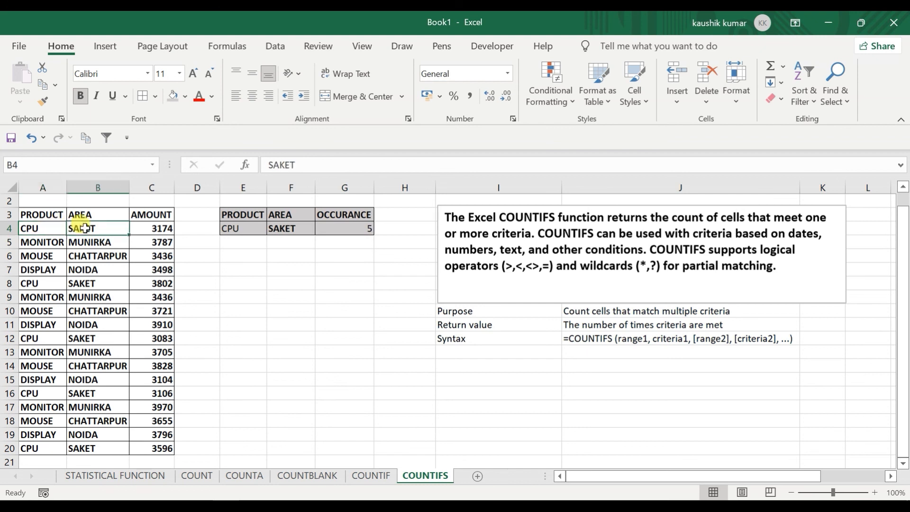
left_click(43, 283)
left_click(81, 283)
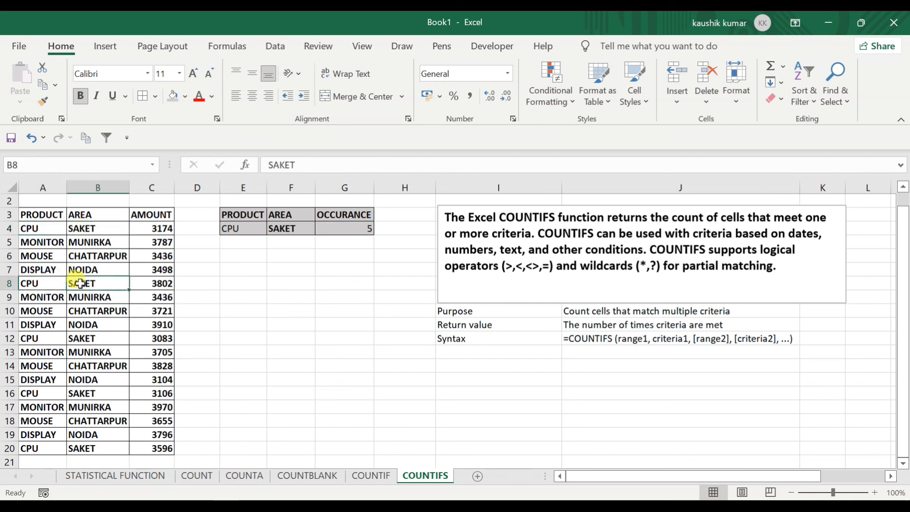
left_click(39, 335)
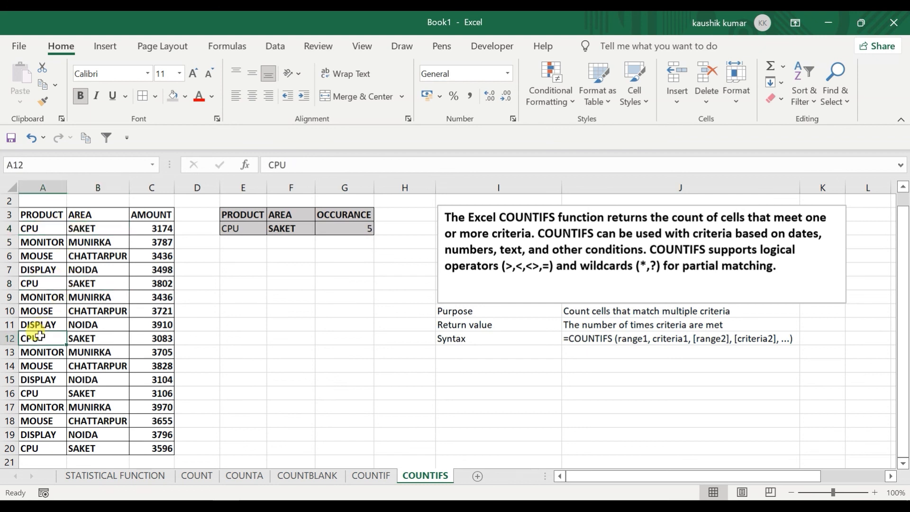
left_click(78, 339)
left_click(33, 393)
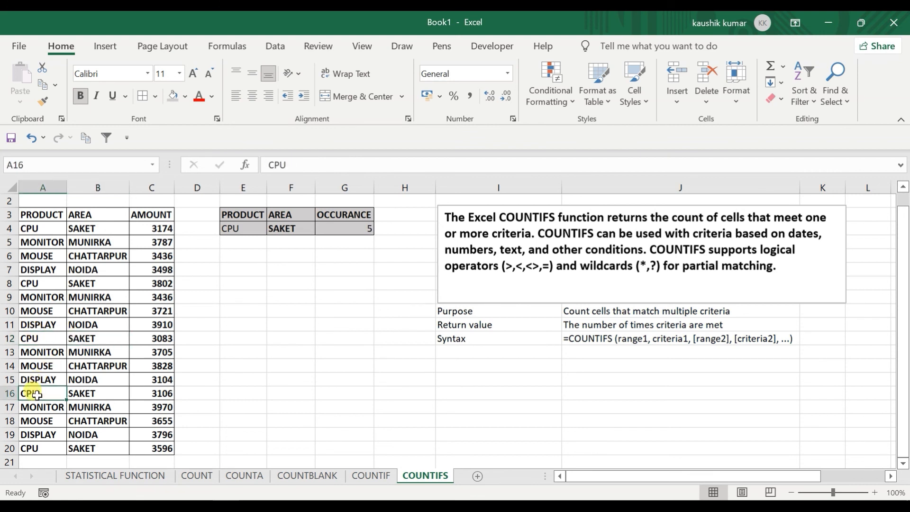
left_click(82, 397)
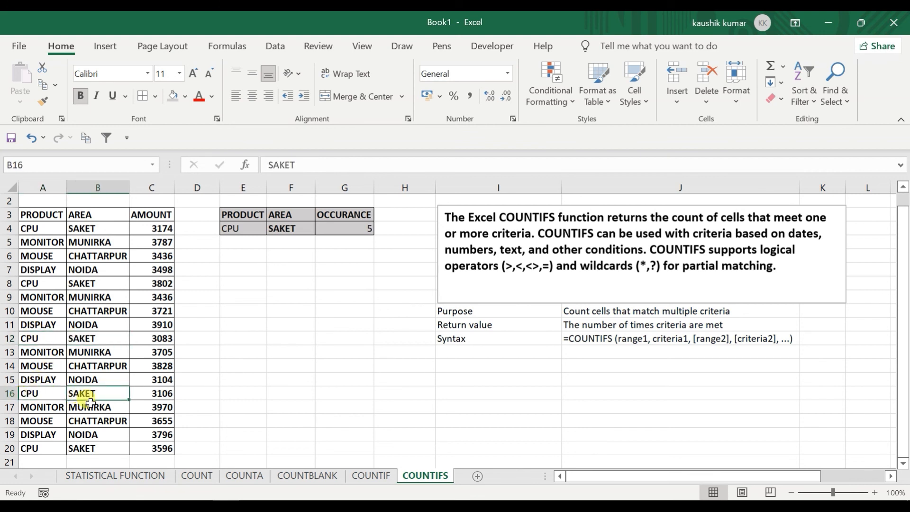
key("Down")
key("Down")
key("Down")
key("Down")
key("Down")
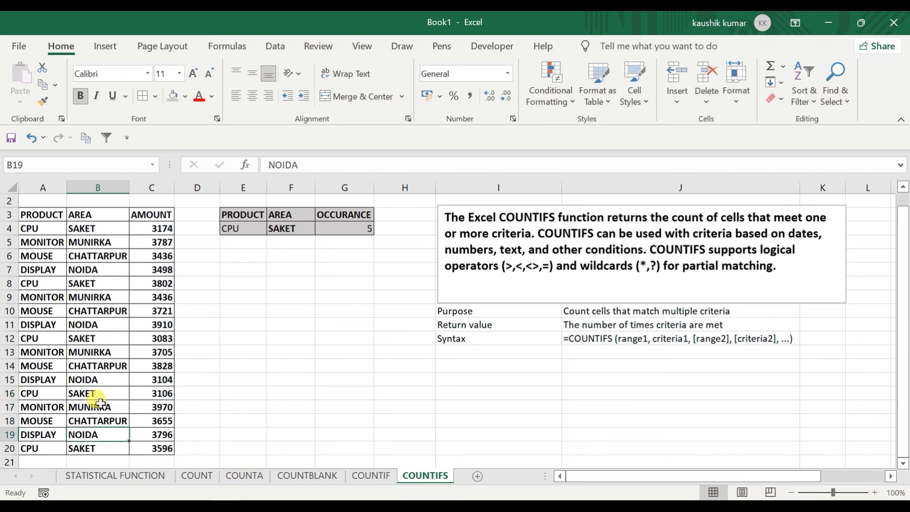
key("Up")
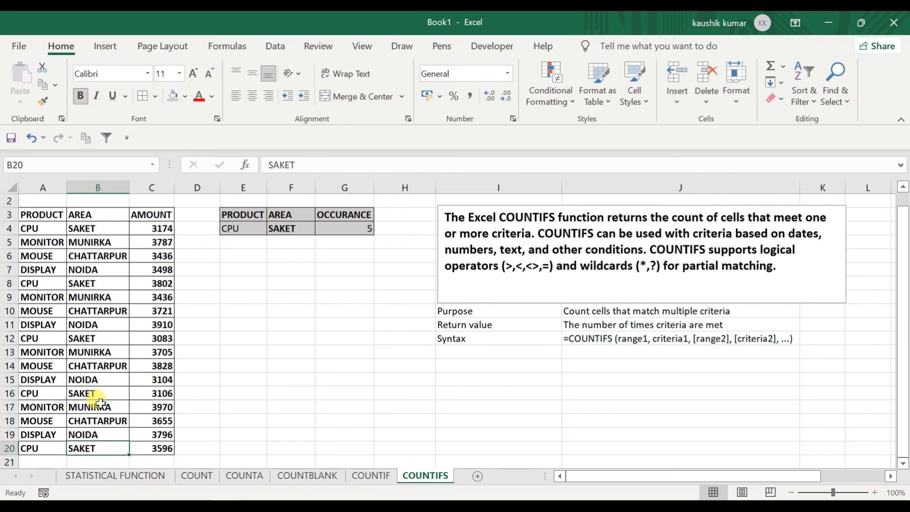
key("Left")
key("Right")
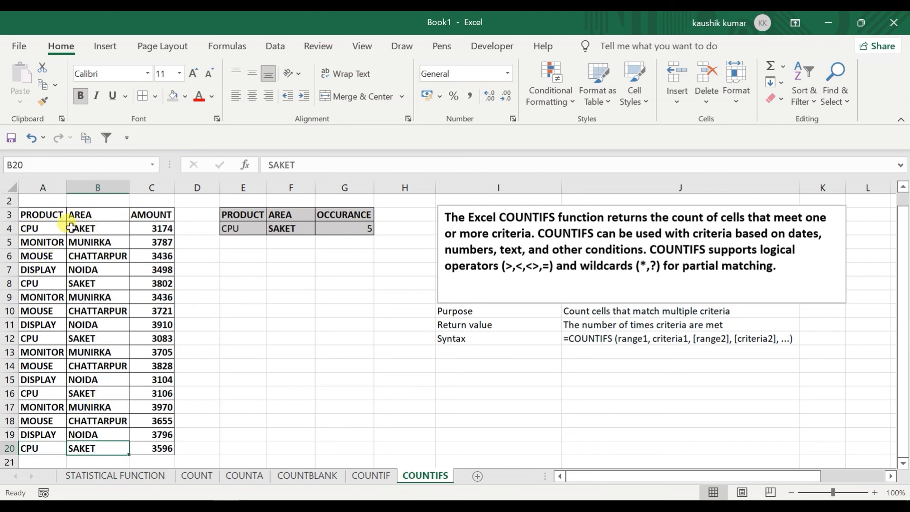
left_click(350, 231)
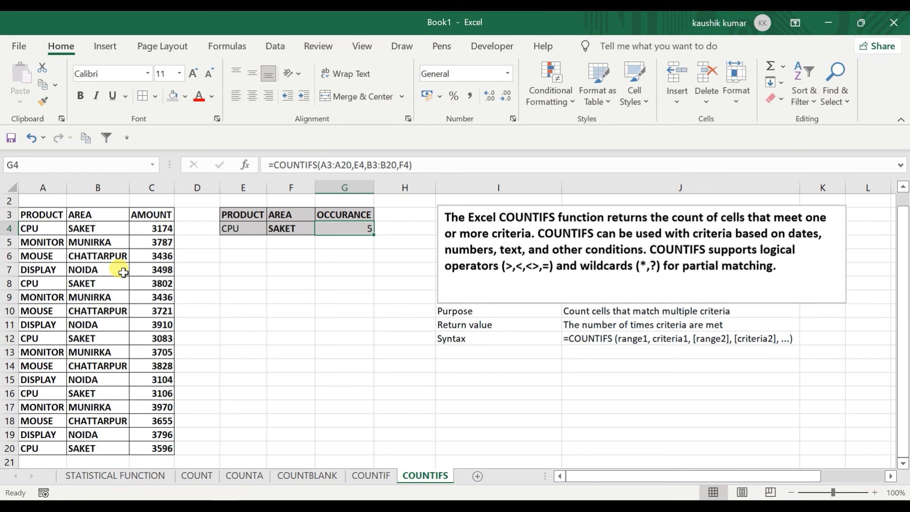
Change the COUNTIFS criteria to product MONITOR in E4 and area MUNIRKA in F4.
left_click(239, 227)
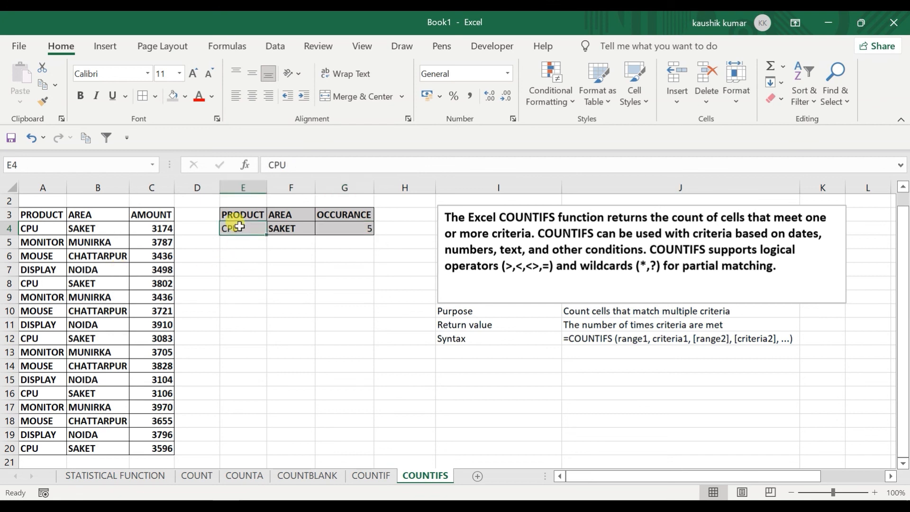
type("MONITOR")
key("Return")
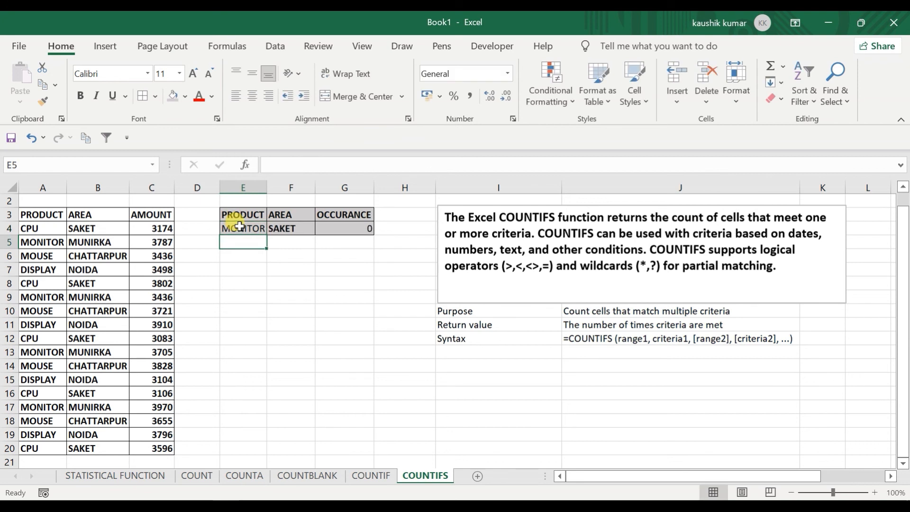
left_click(306, 227)
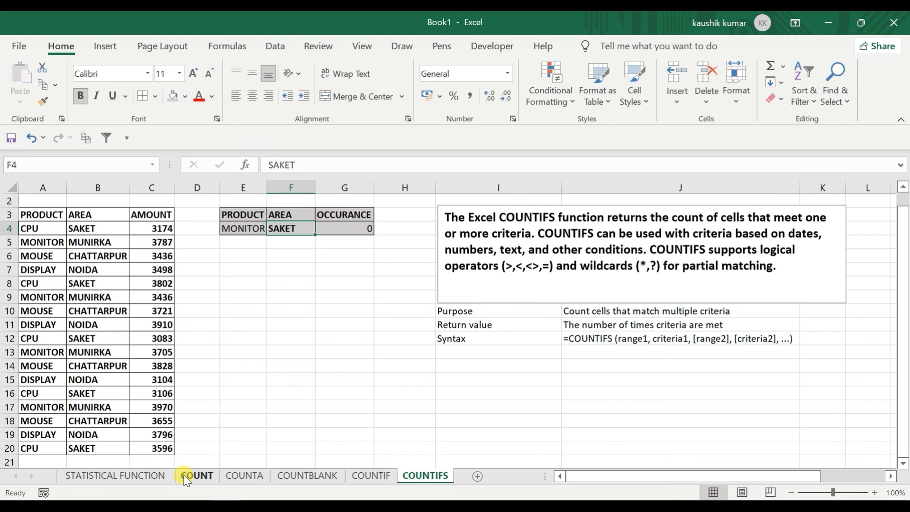
type(",UNIR")
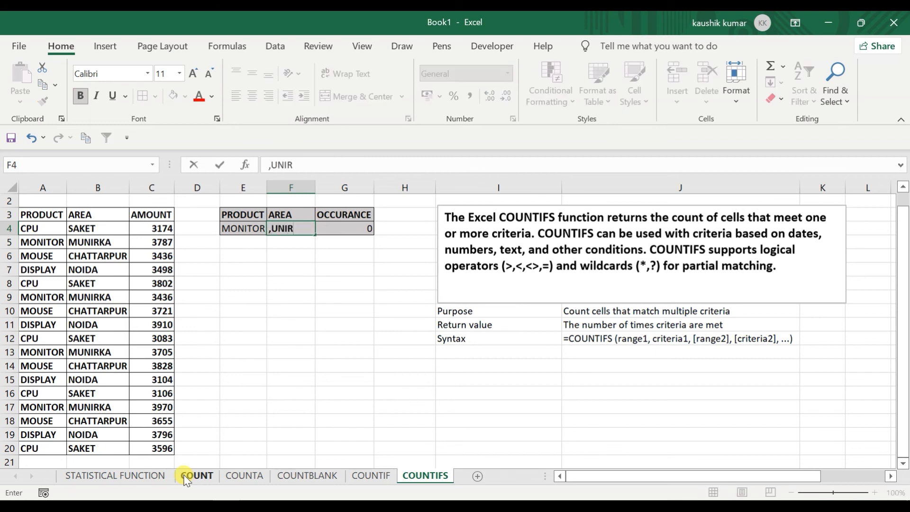
type("KA")
key("Return")
key("Up")
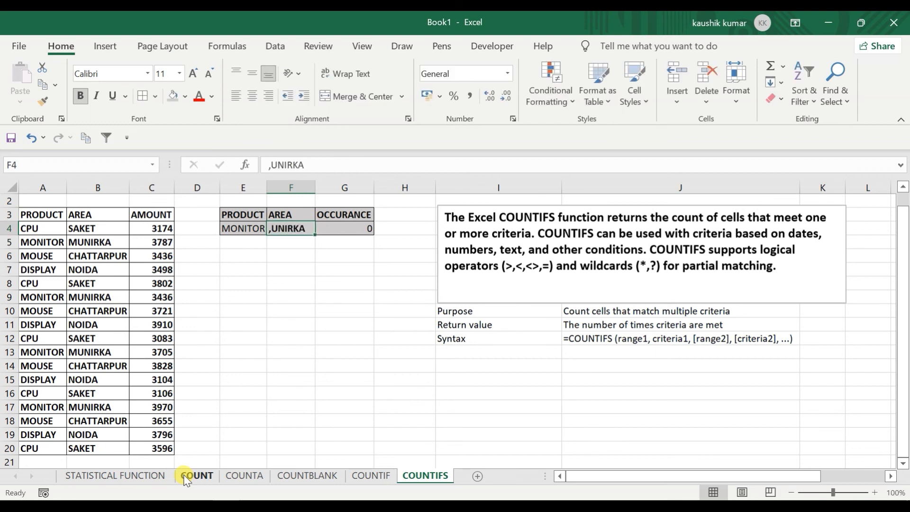
type("MU")
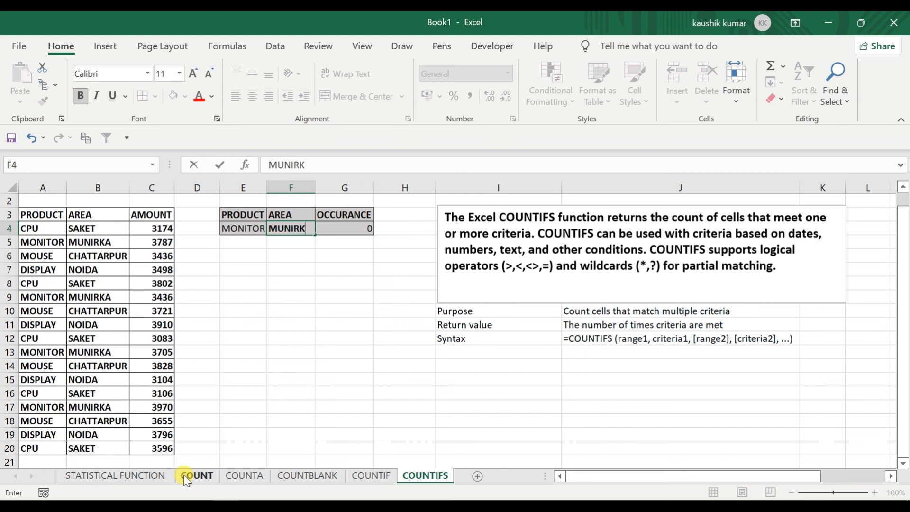
key("Return")
key("Up")
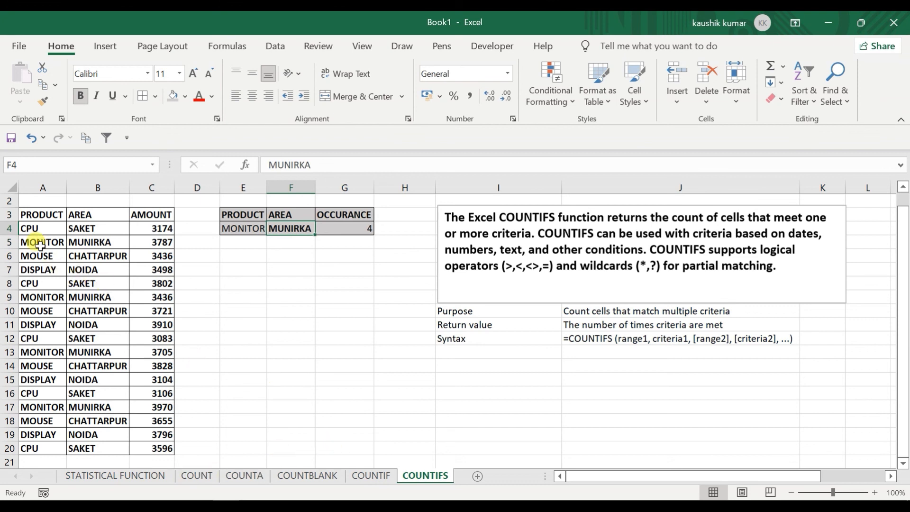
Check the MONITOR and MUNIRKA rows in columns A and B against the COUNTIFS result in G4.
left_click_drag(30, 242, 83, 242)
left_click_drag(51, 293, 76, 296)
left_click_drag(40, 353, 90, 354)
left_click(52, 407)
left_click_drag(52, 407, 95, 406)
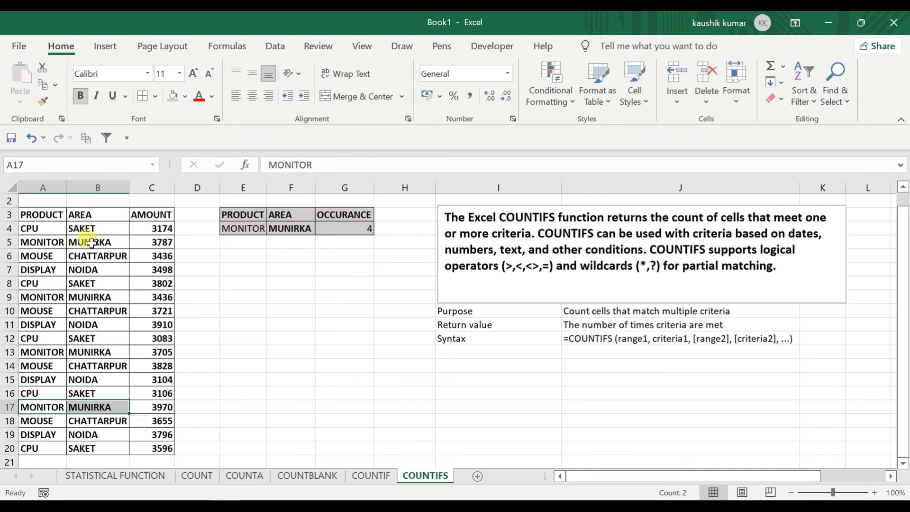
left_click_drag(47, 224, 77, 229)
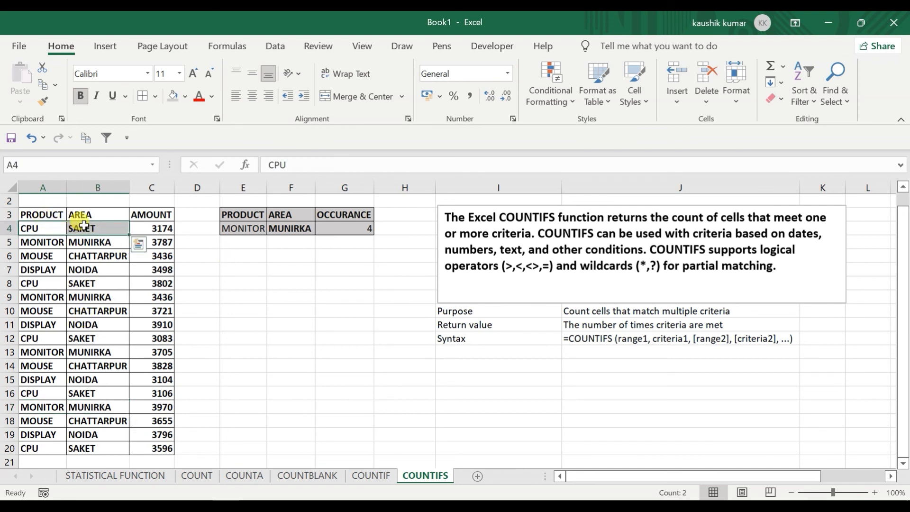
left_click(338, 231)
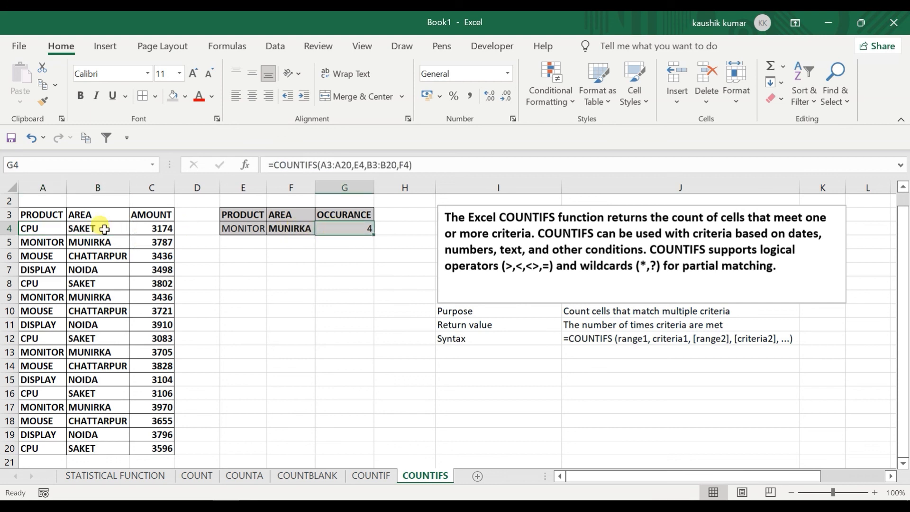
left_click(53, 213)
left_click_drag(53, 213, 115, 285)
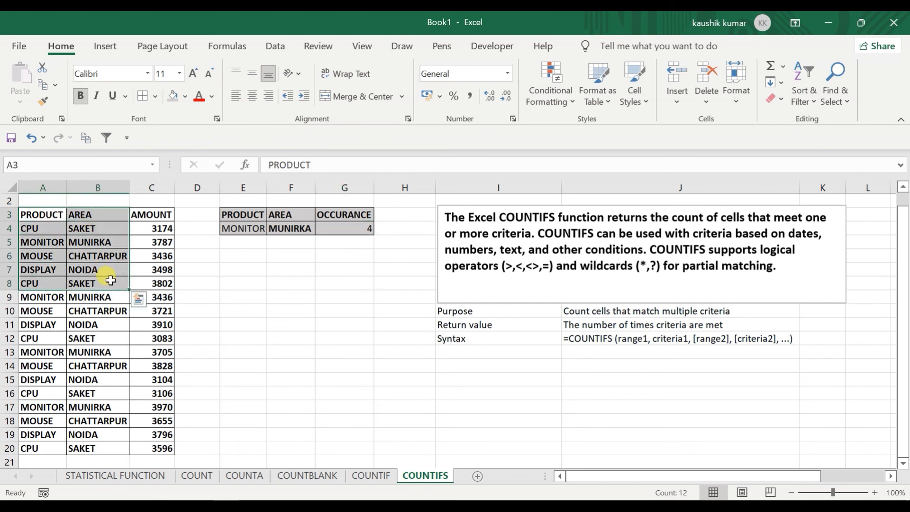
left_click(336, 233)
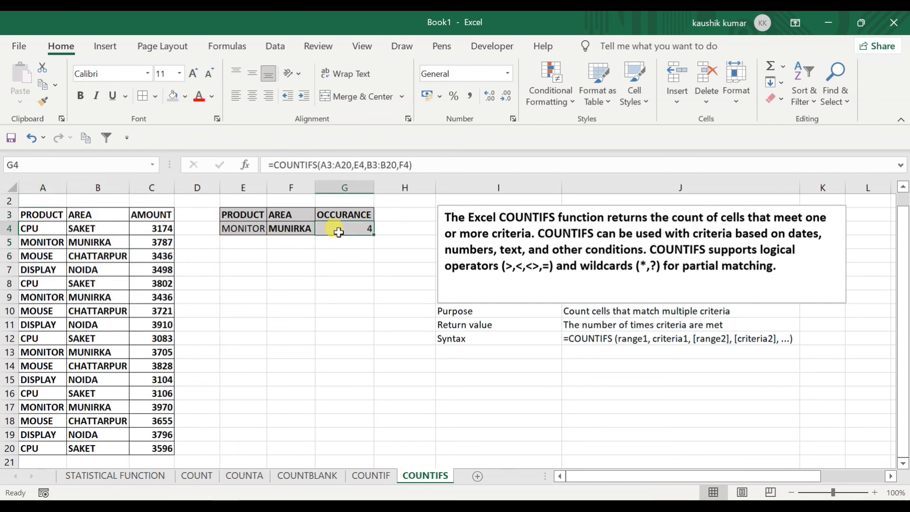
Return to the STATISTICAL FUNCTION sheet and review the list of covered functions in C3:C7.
key("Up")
key("Up")
key("Up")
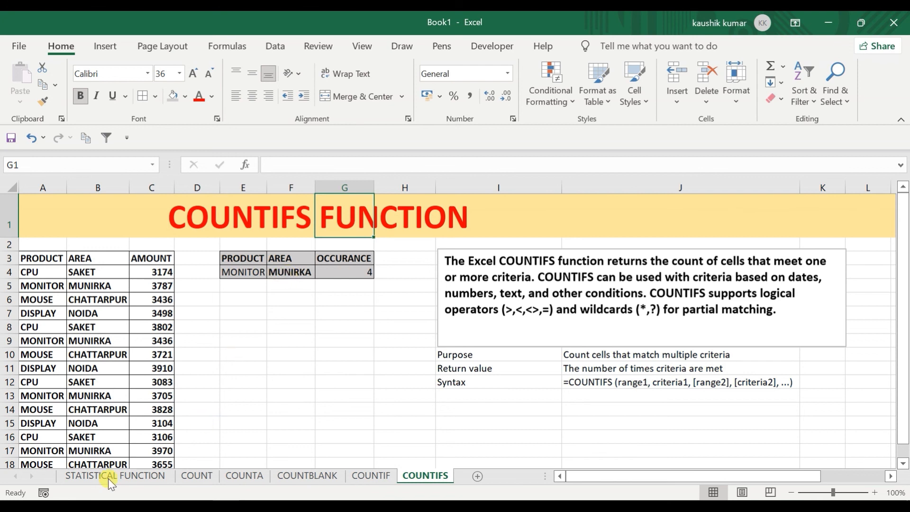
left_click(96, 477)
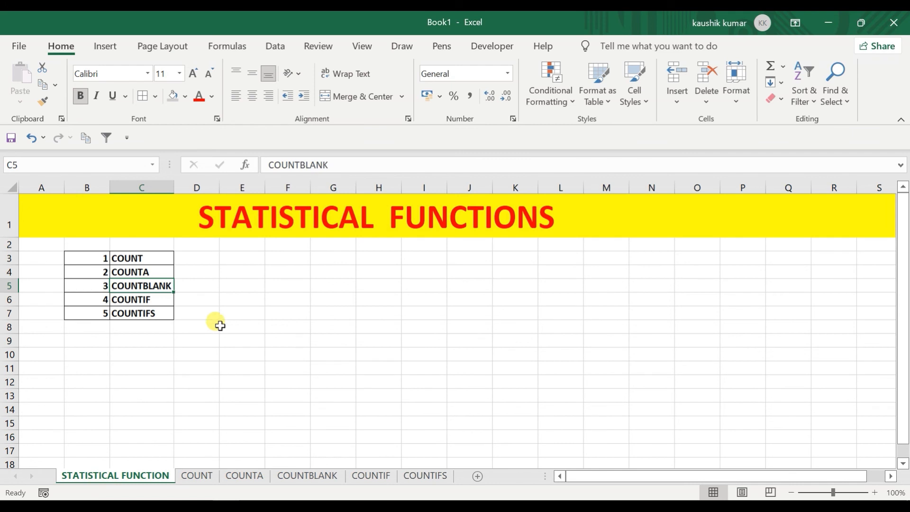
left_click_drag(143, 262, 137, 313)
left_click(272, 254)
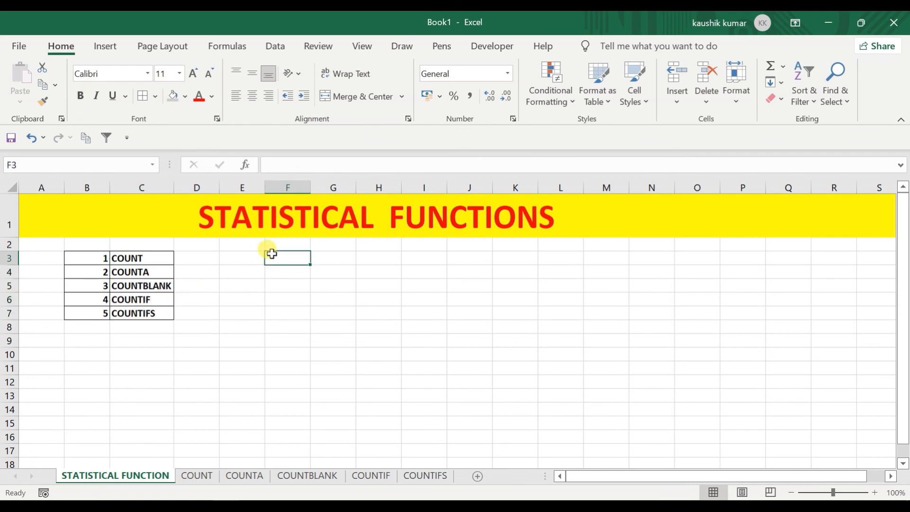